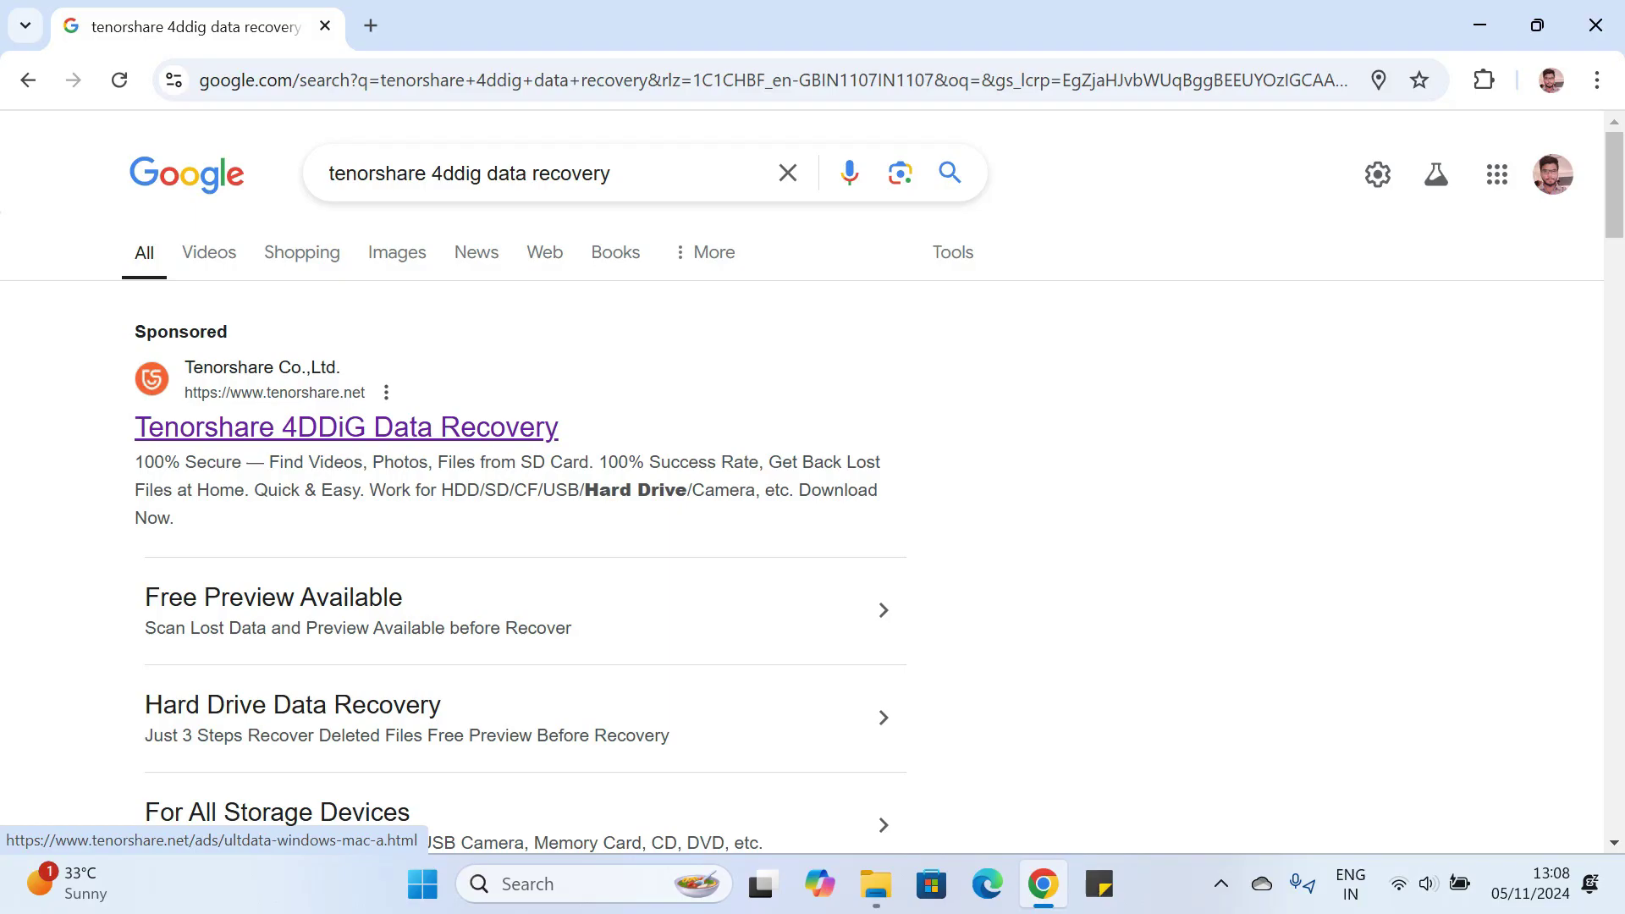
Step: Open the sponsored Tenorshare 4DDiG Data Recovery search result and review the page down to its free Windows download
click(346, 427)
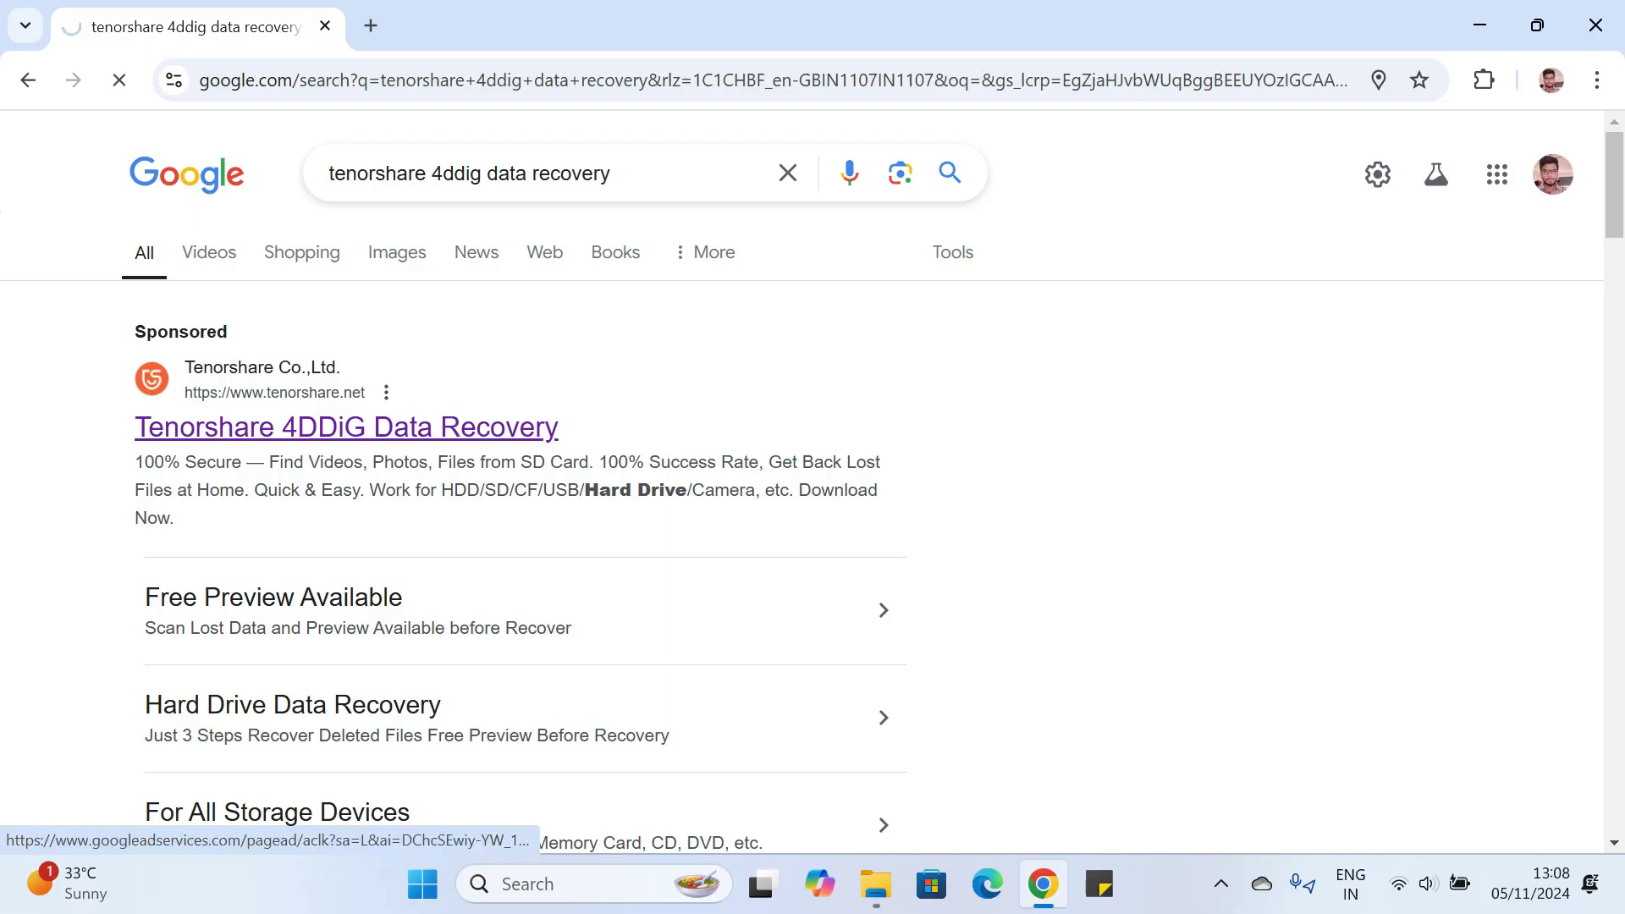
scroll(231, 574, down, 3)
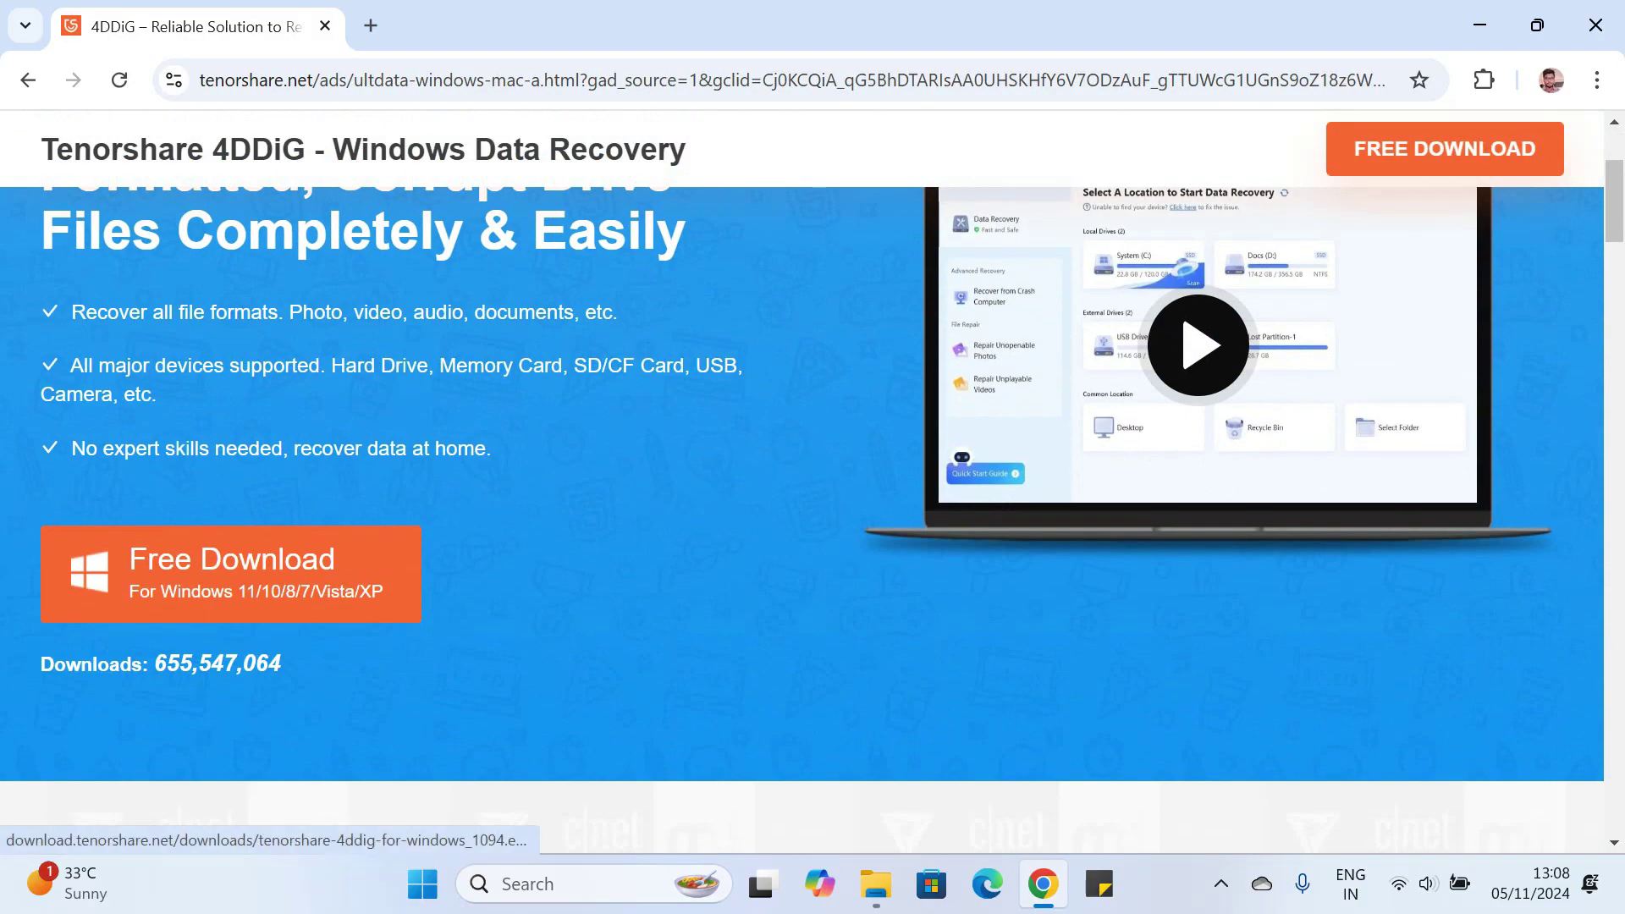
scroll(231, 574, up, 3)
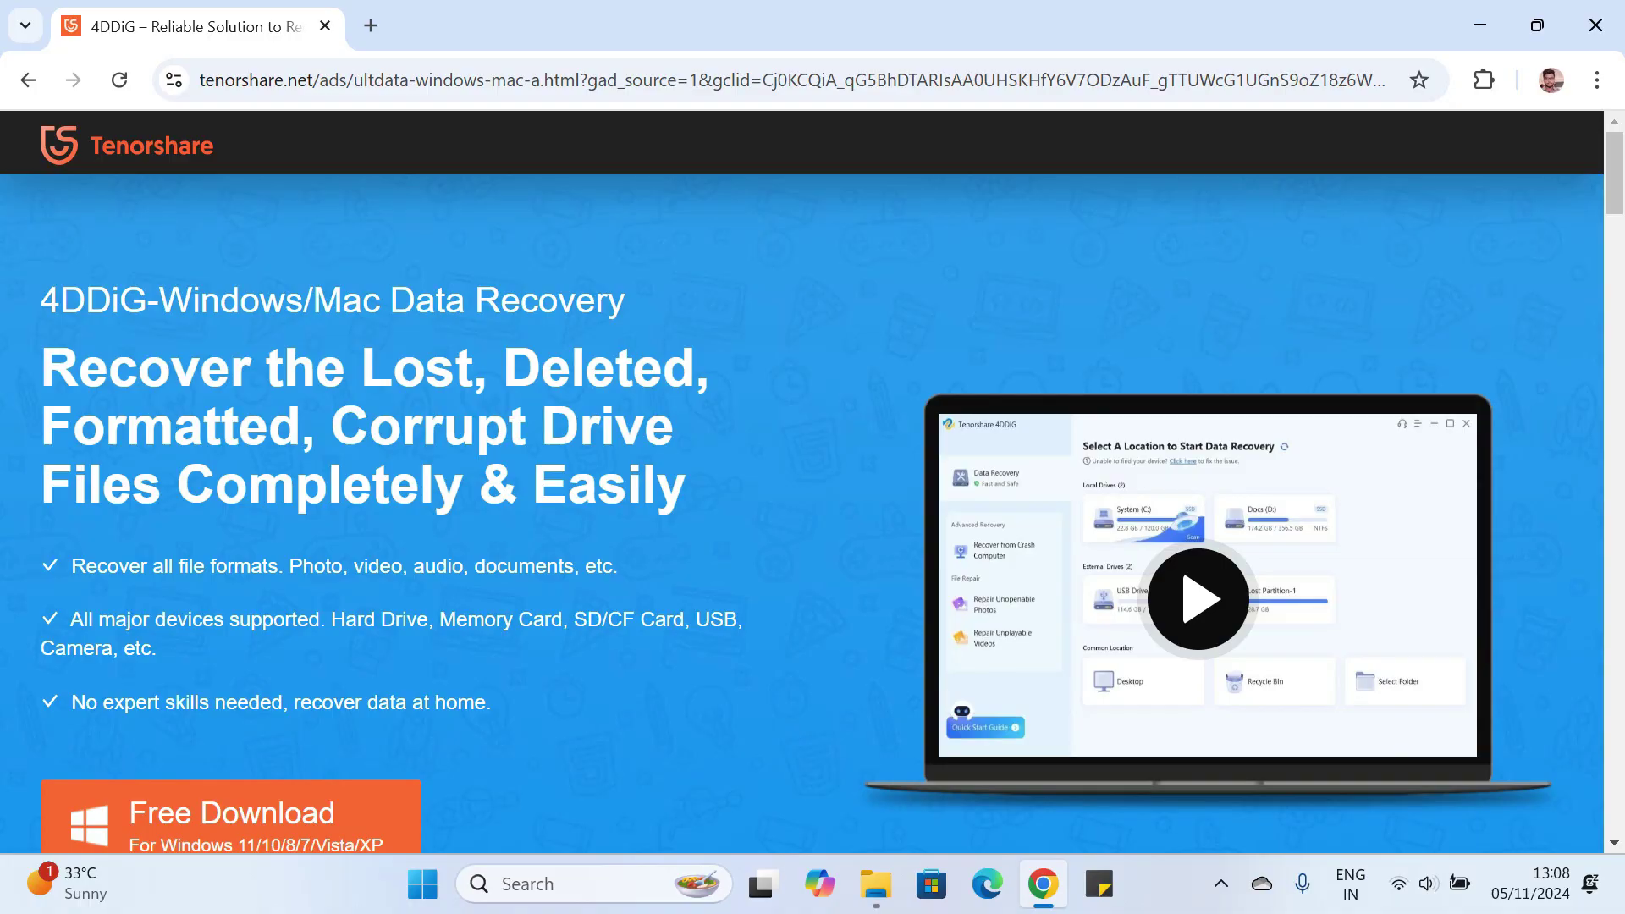
scroll(812, 480, down, 4)
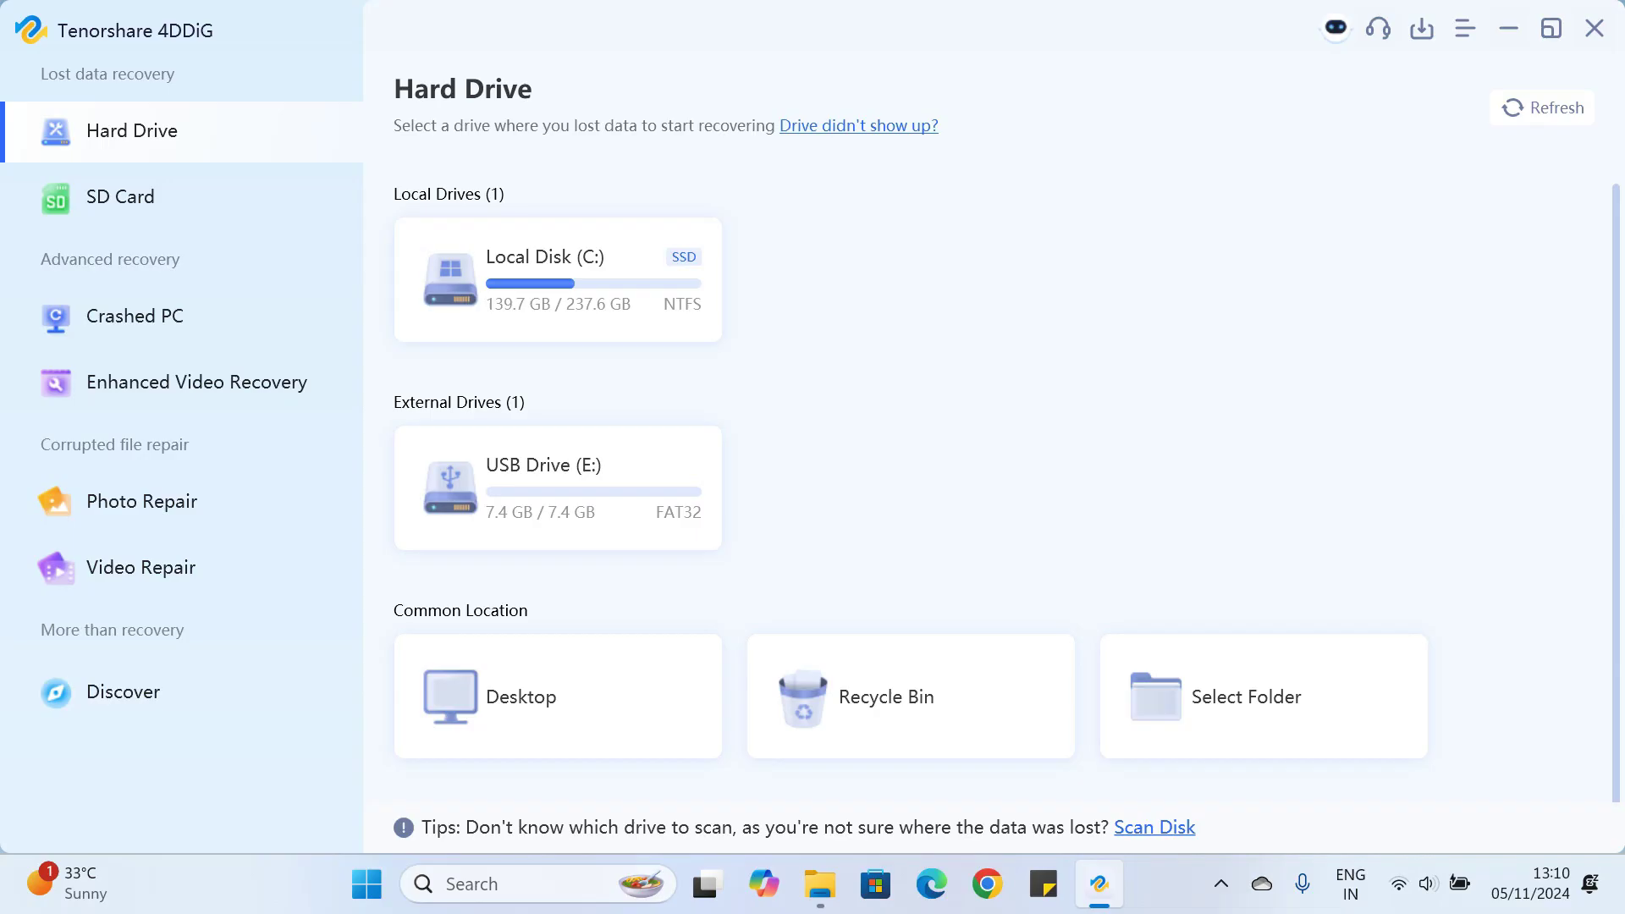
Step: Switch to File Explorer to check the USB Drive (E:) under This PC, and return to Tenorshare 4DDiG
mouse_move(592, 491)
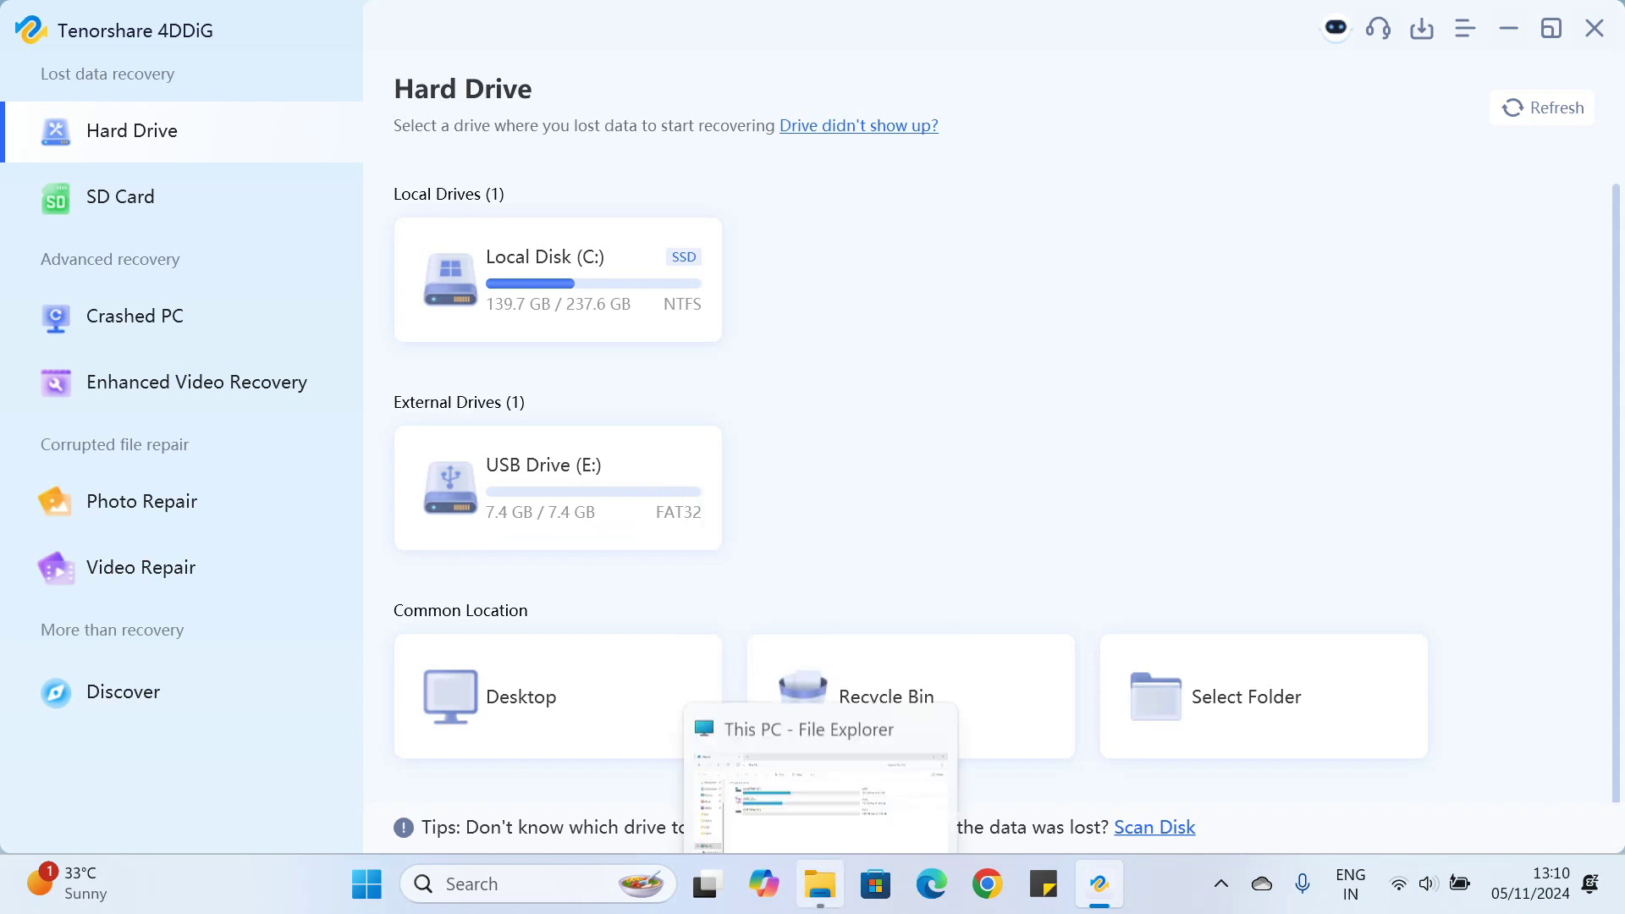
click(819, 883)
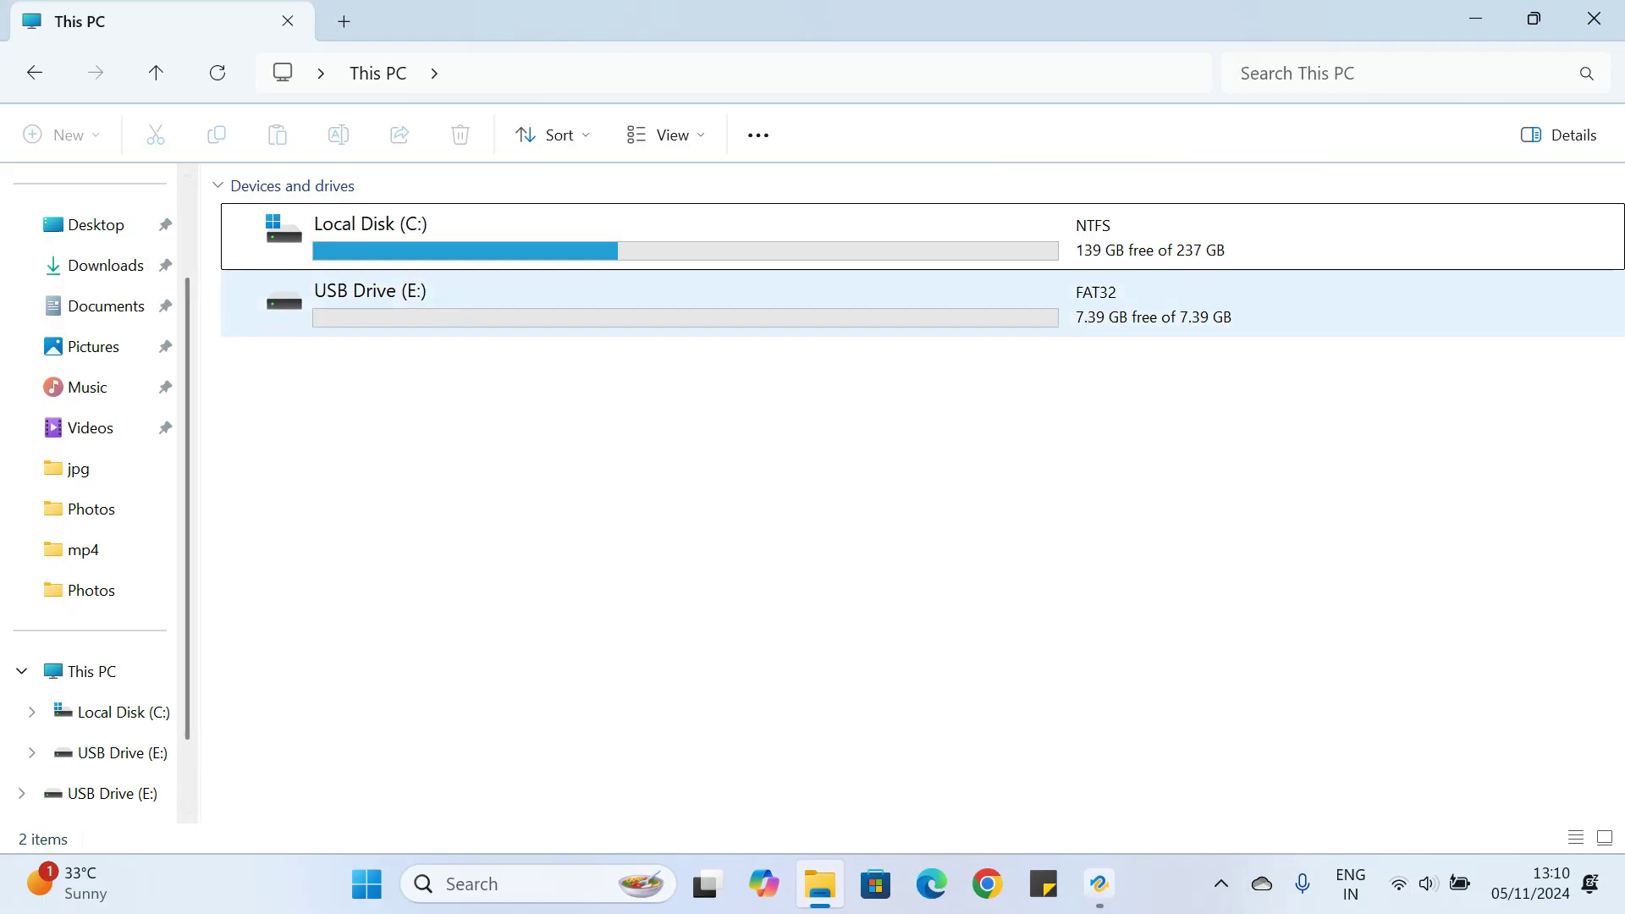
key(alt+Tab)
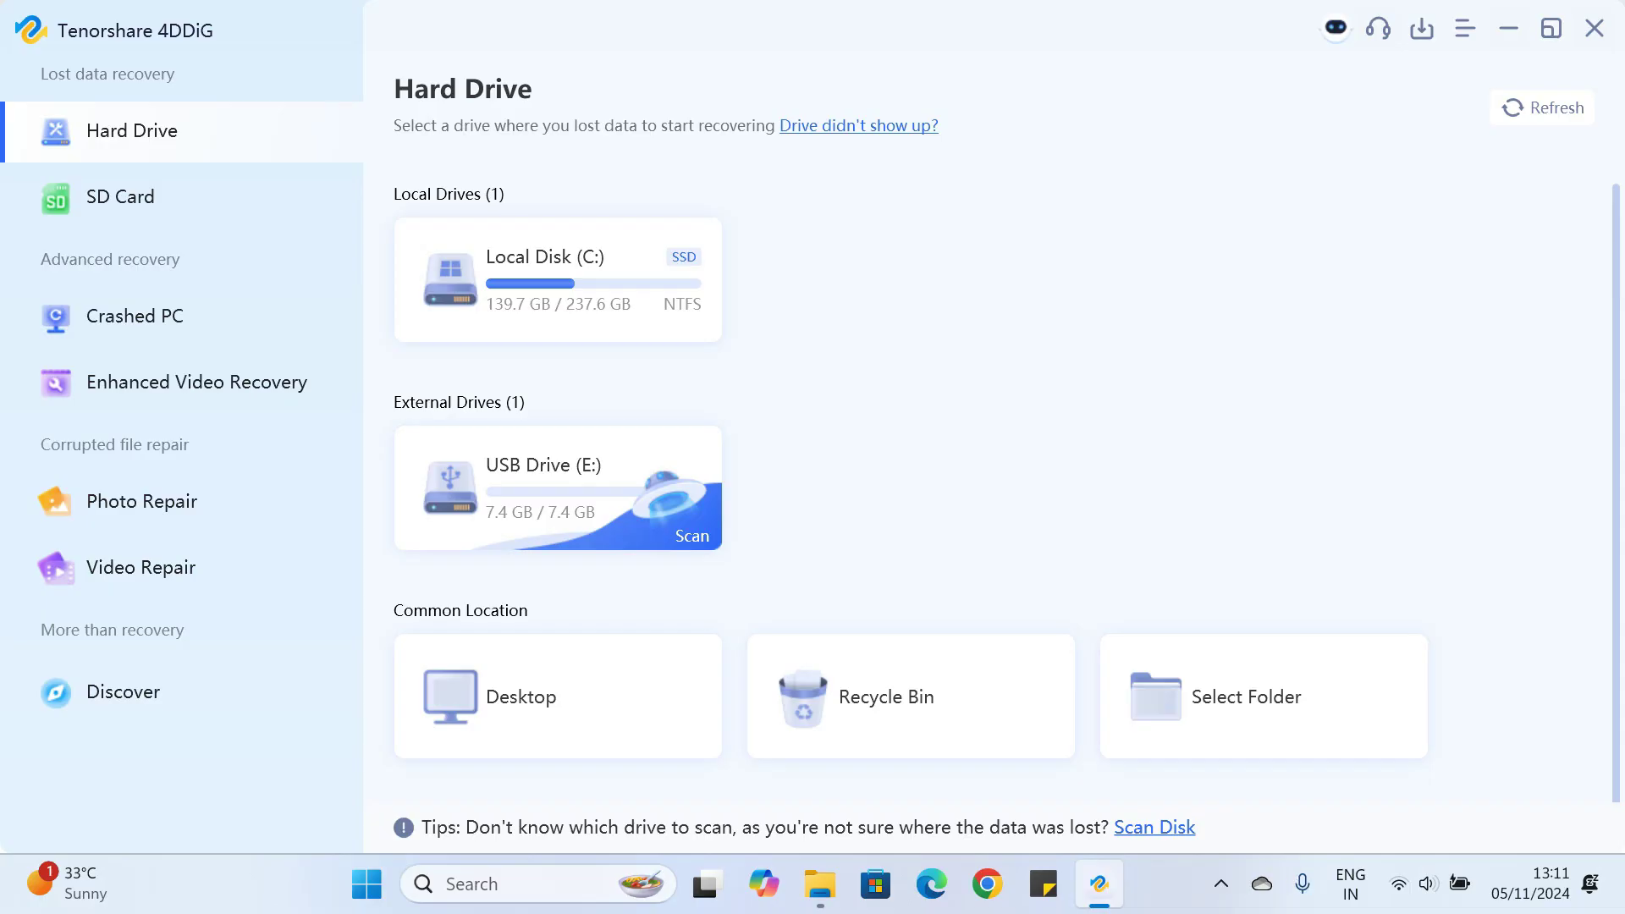
Step: Scan the USB Drive (E:) for lost files with only the Photo and Video file types selected
click(668, 508)
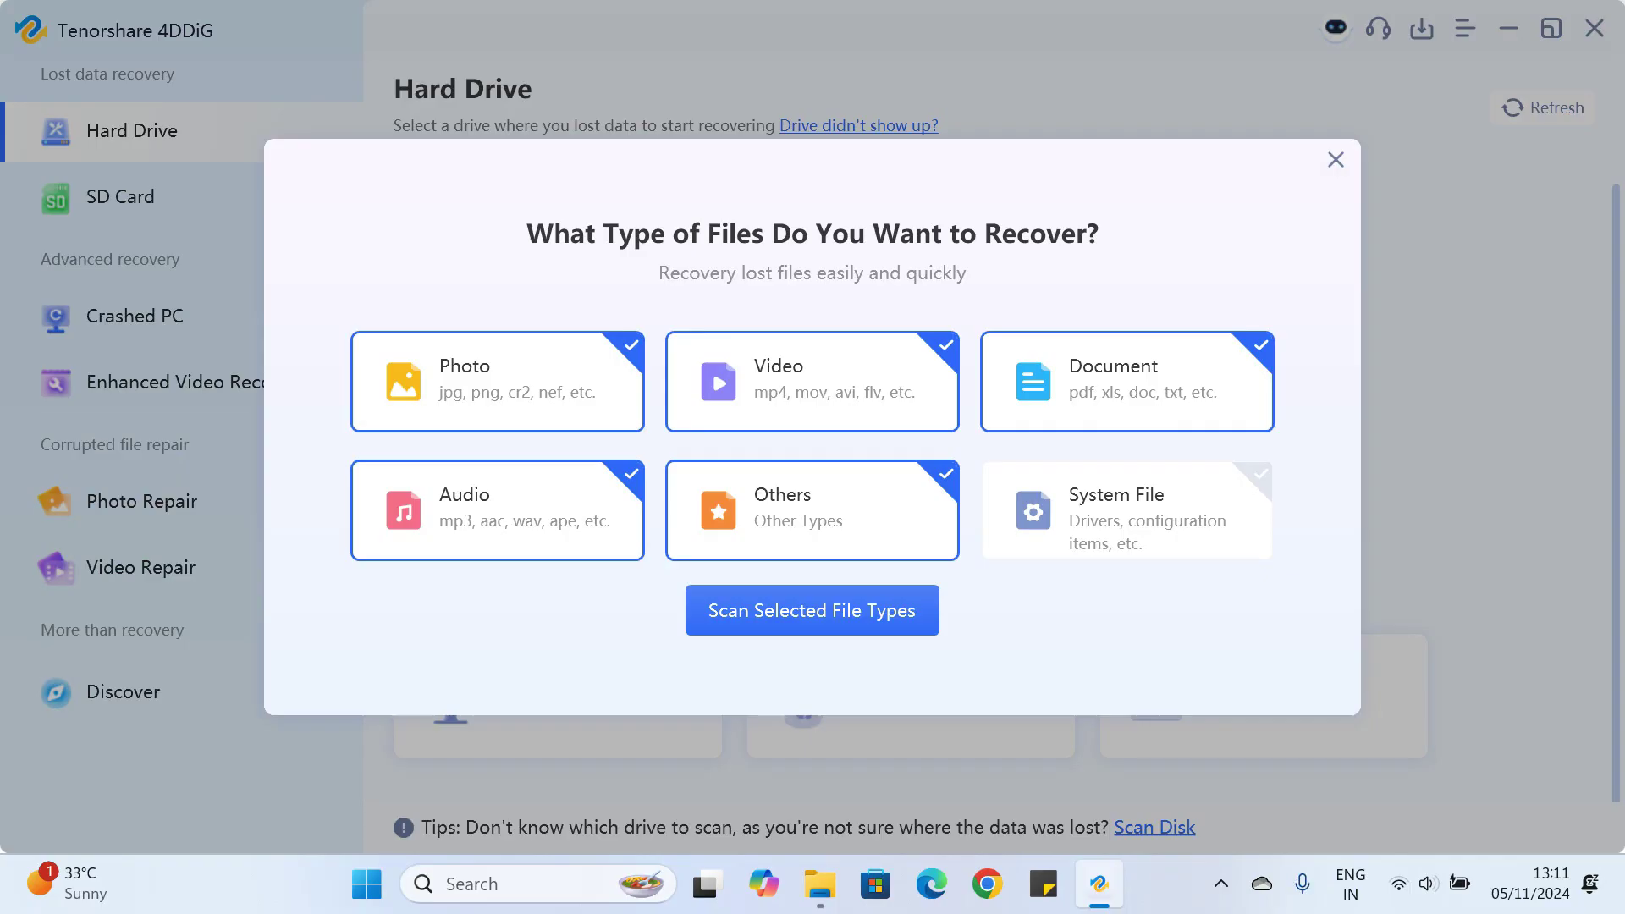
click(1127, 510)
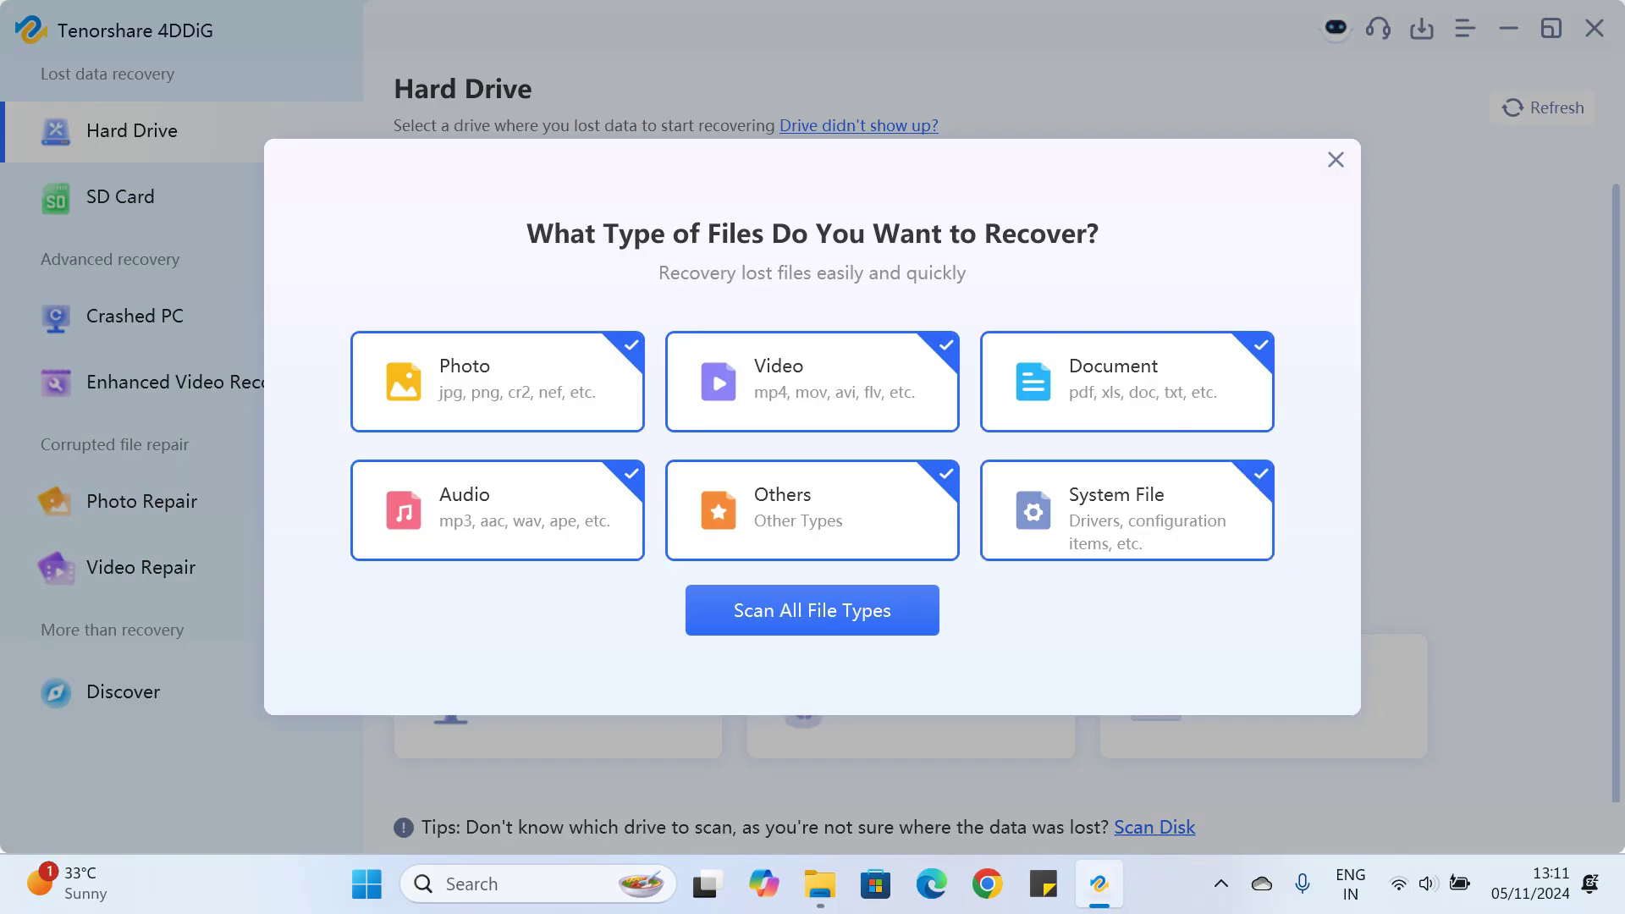
click(1126, 510)
click(497, 510)
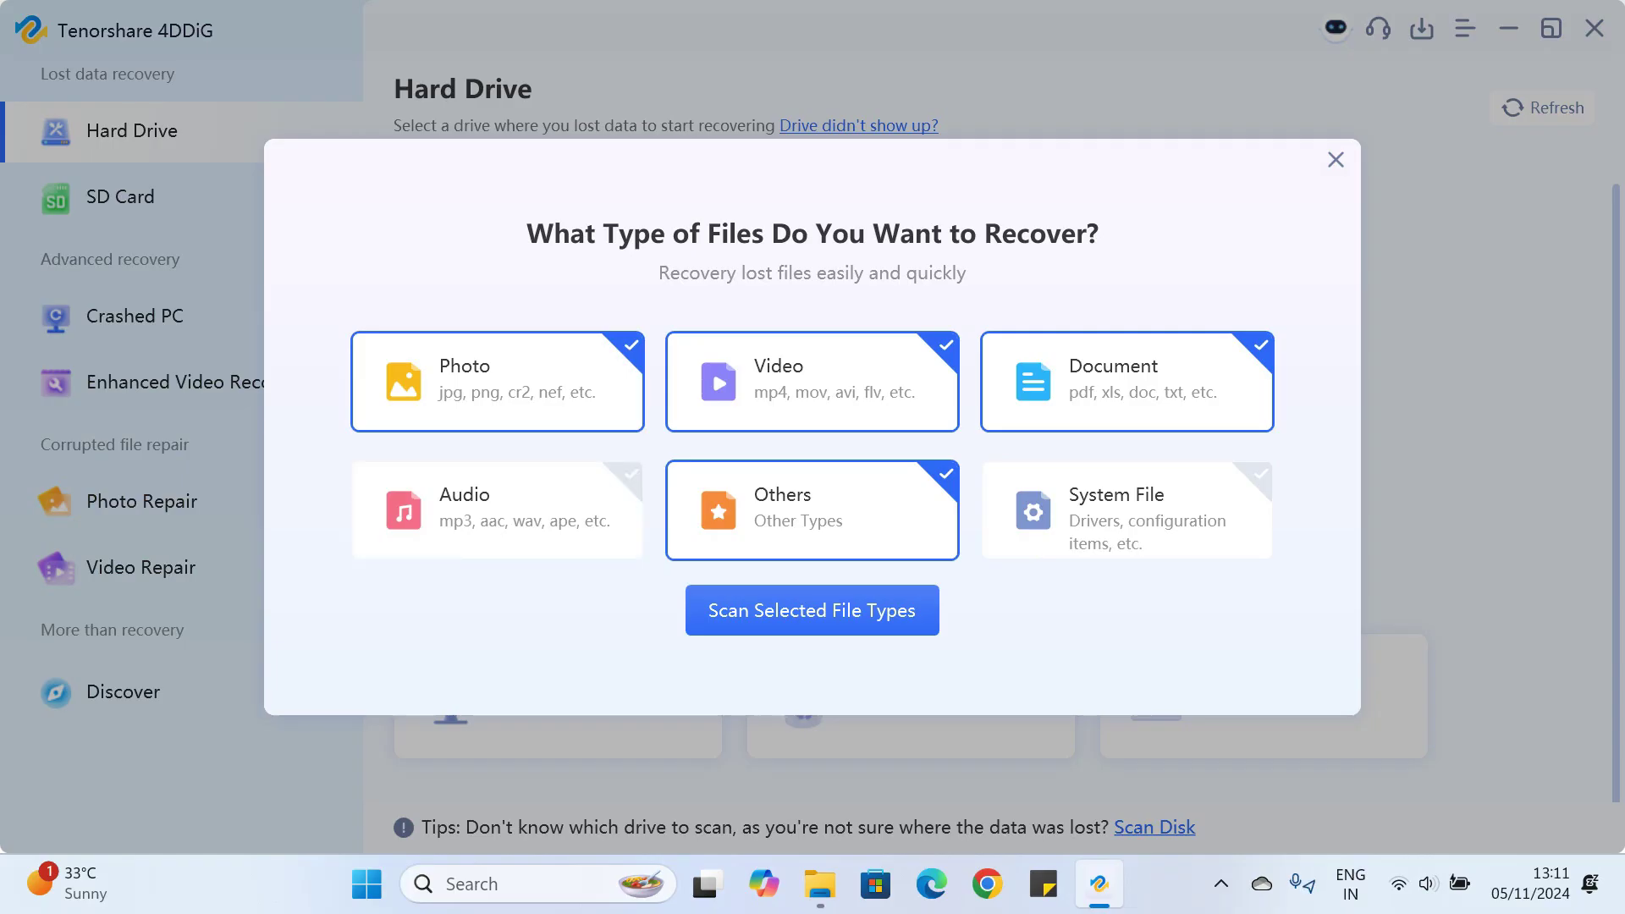
click(1126, 382)
click(812, 511)
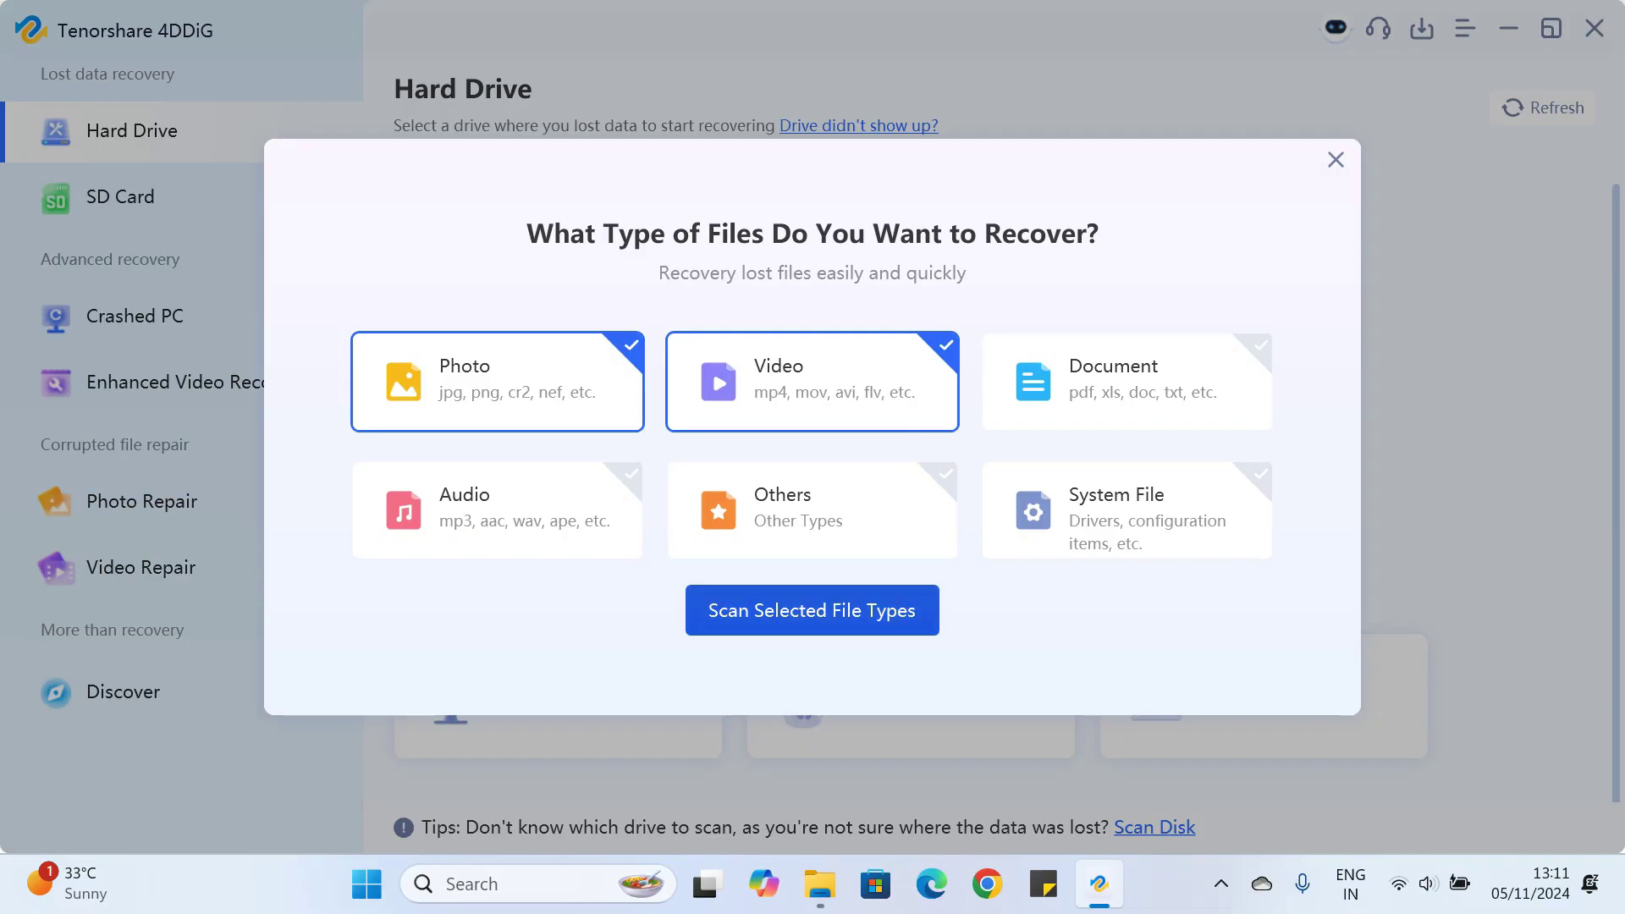
click(811, 610)
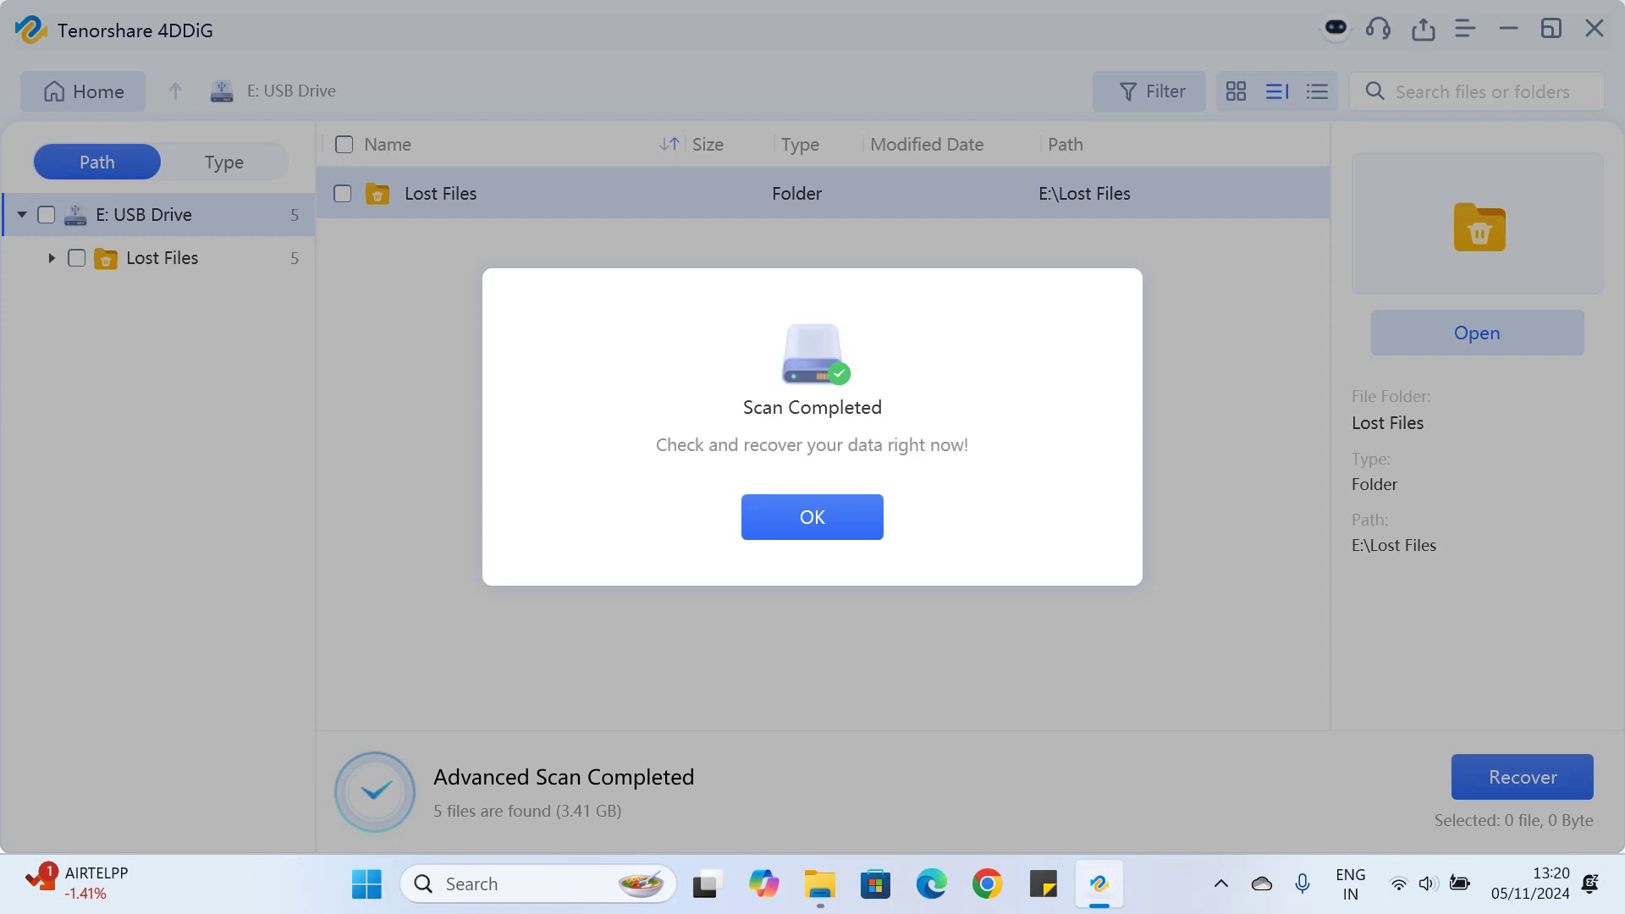
Step: Acknowledge the completed scan and open the mkv folder inside Lost Files > File Name Lost
click(812, 517)
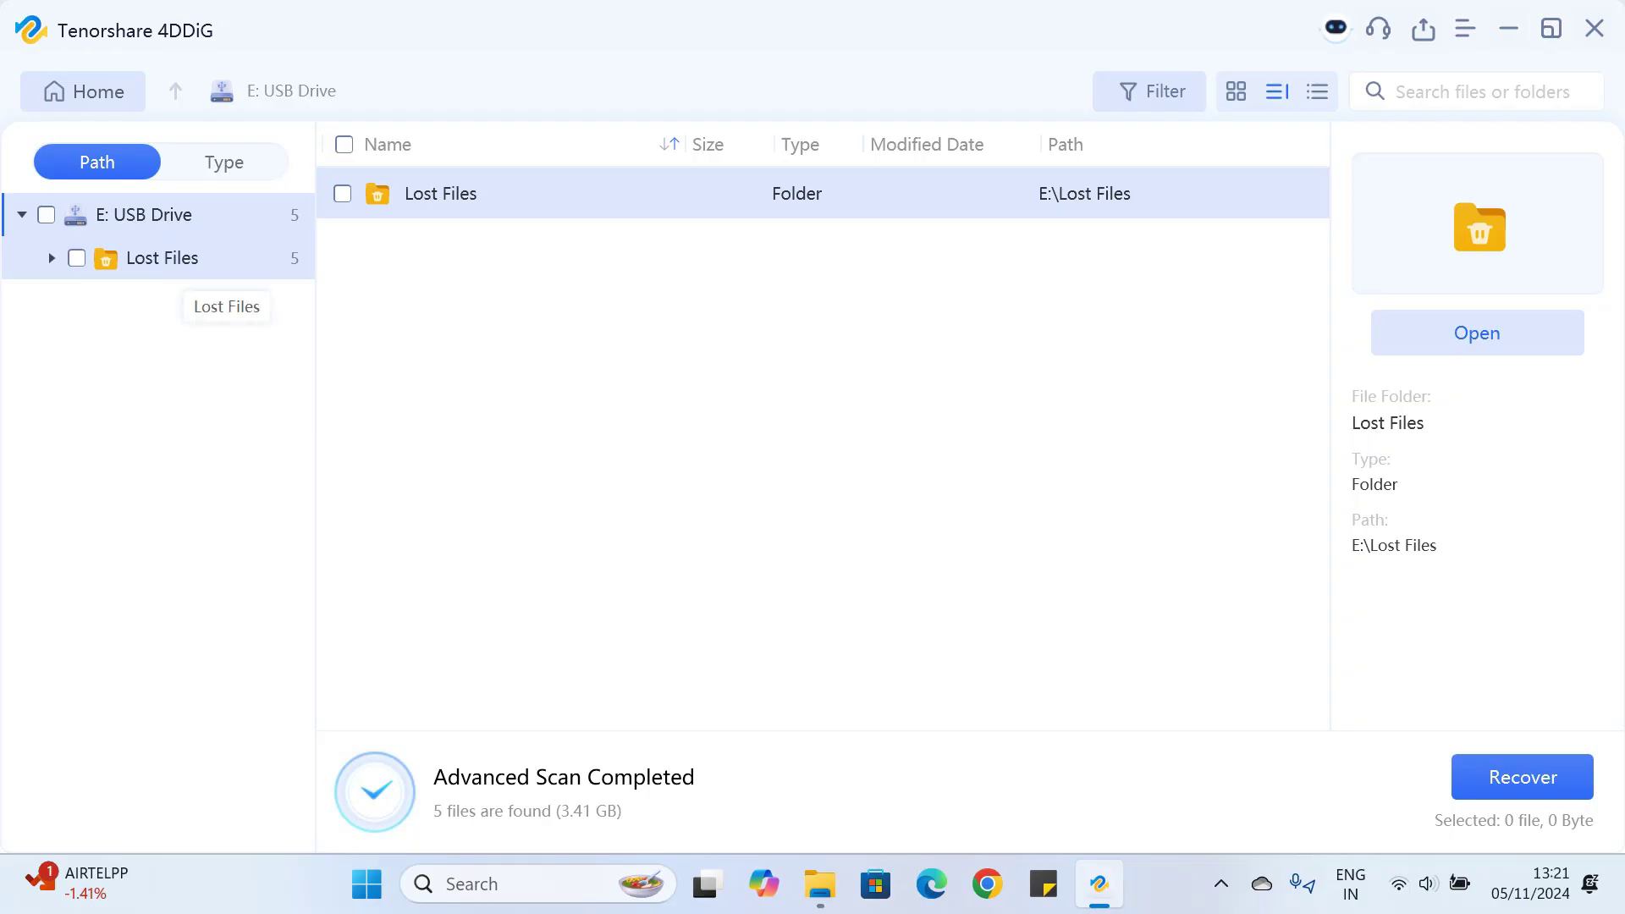
click(48, 251)
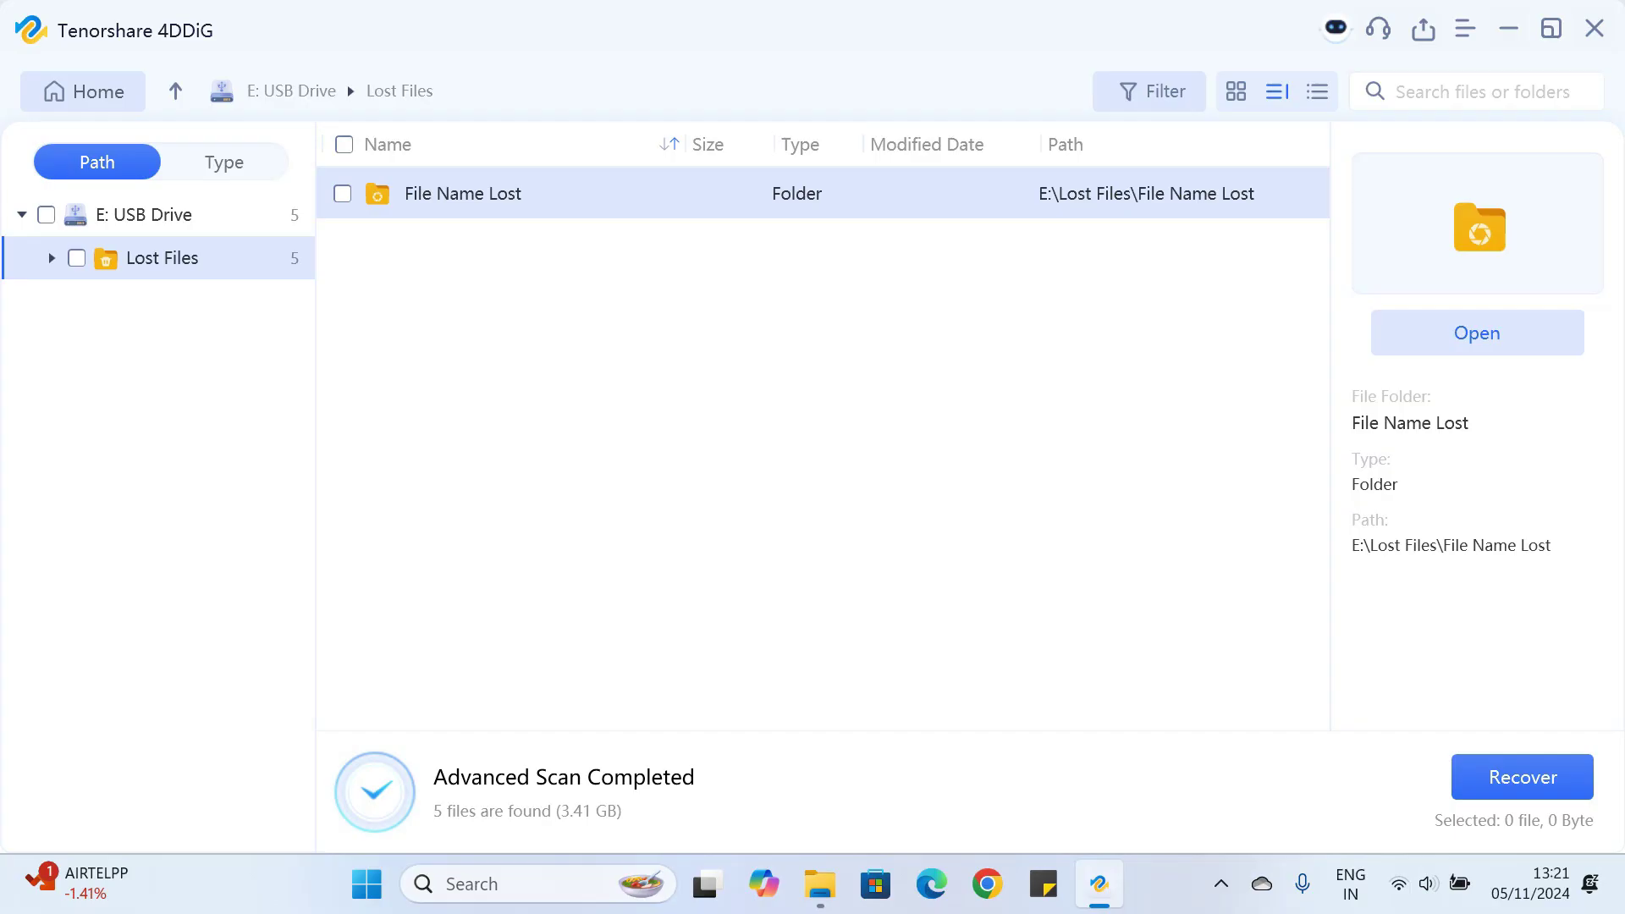
double_click(508, 203)
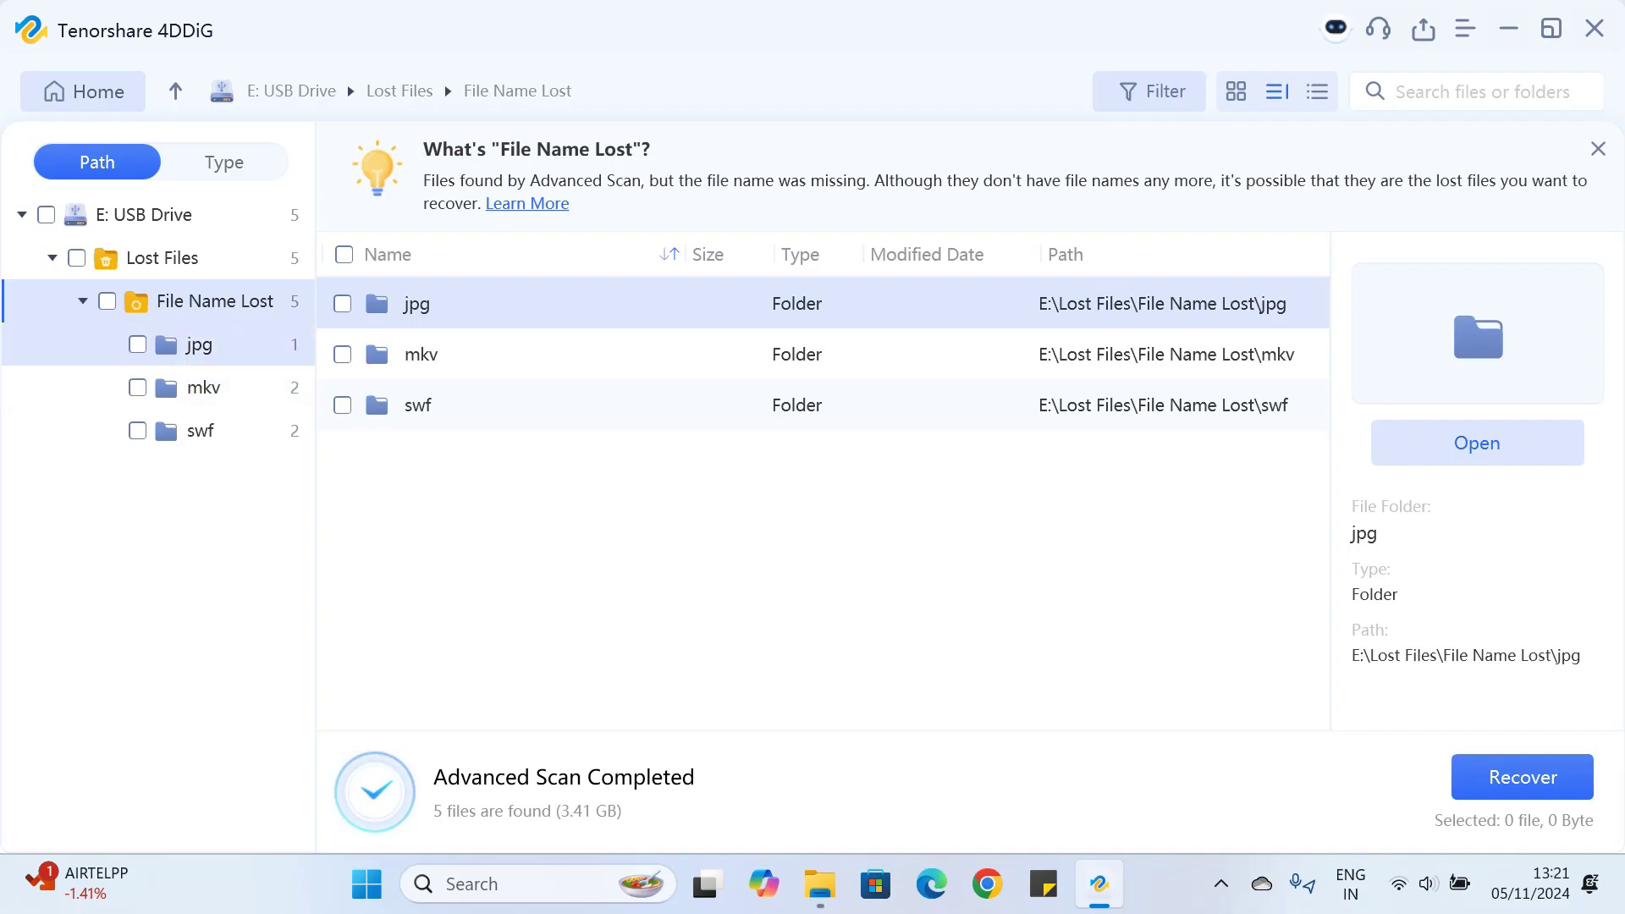
click(203, 387)
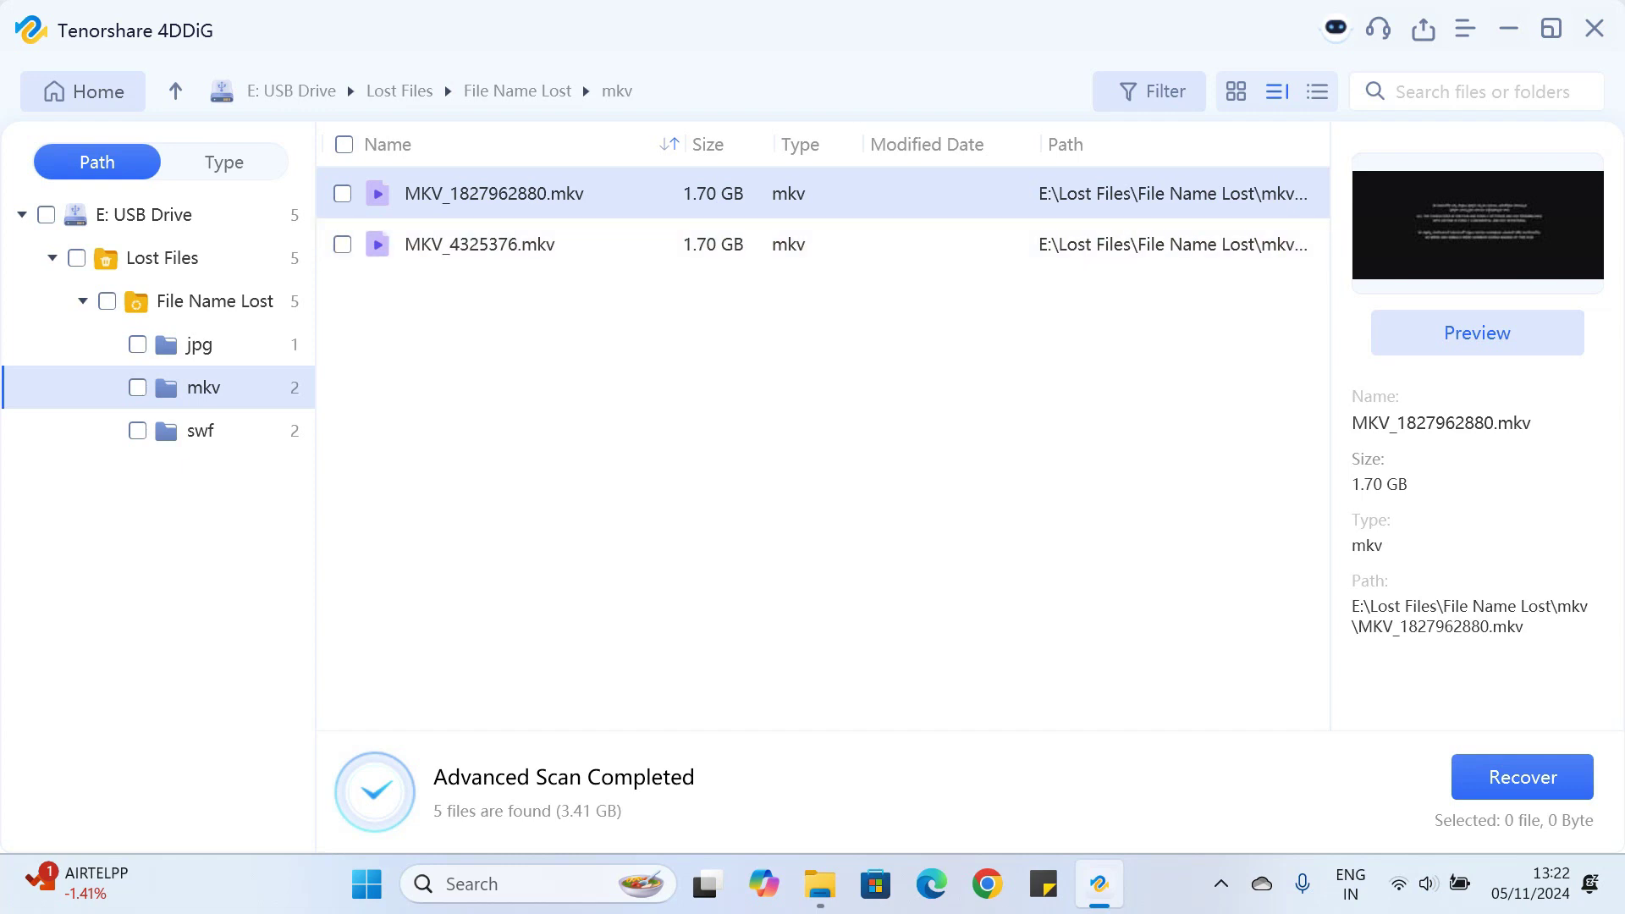
key(Return)
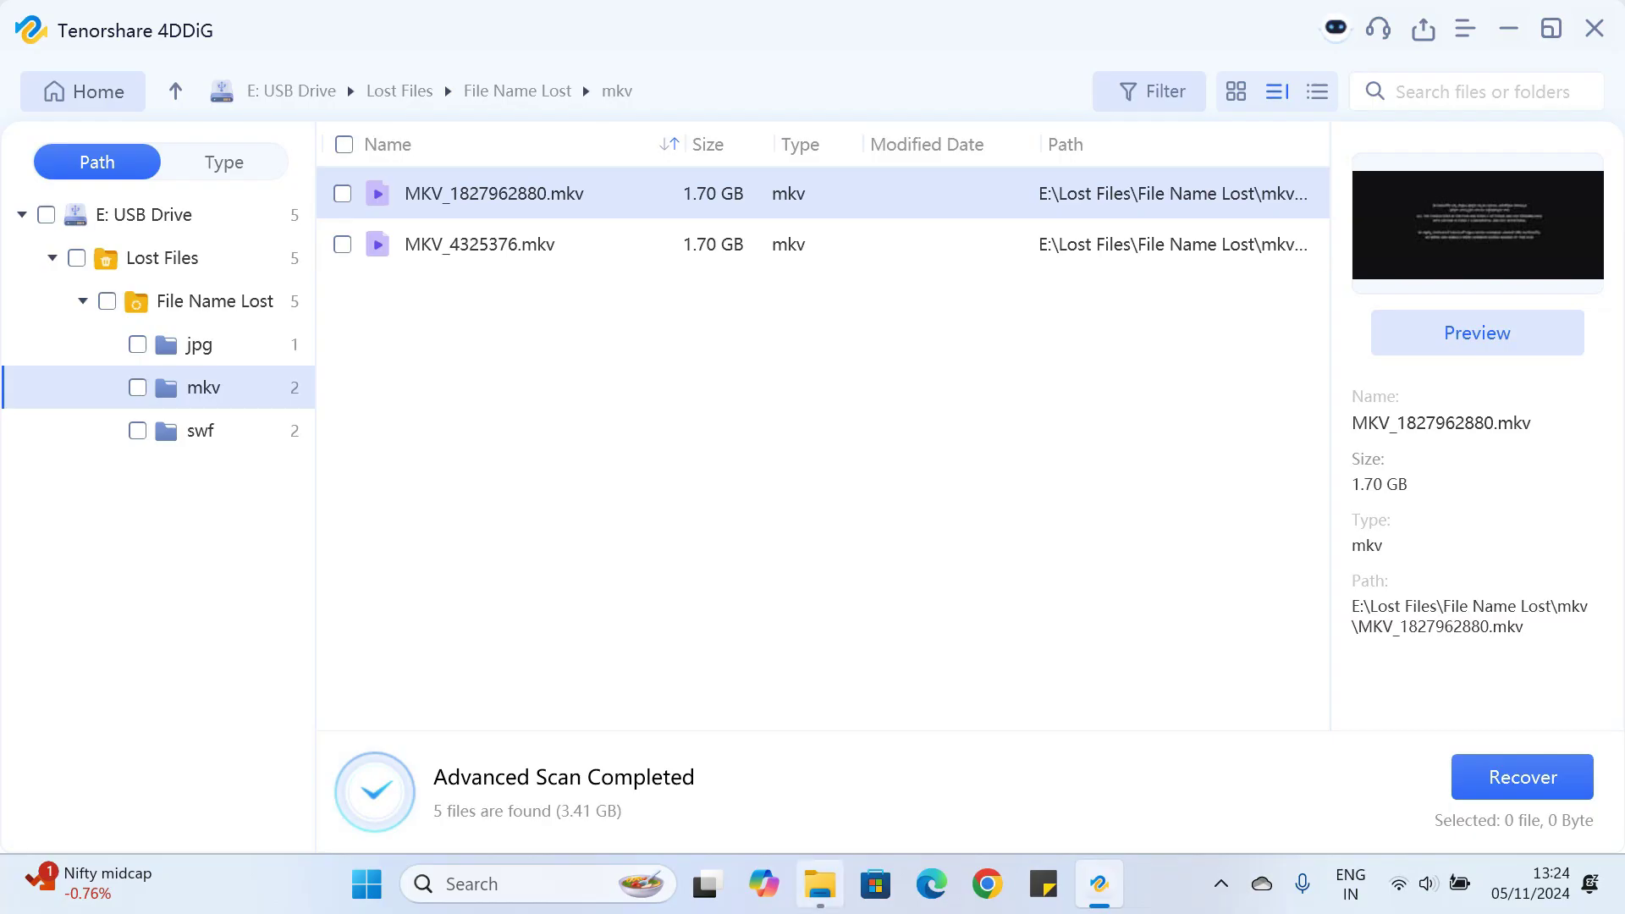
Step: Switch to File Explorer to examine the drives under This PC, and return to the 4DDiG scan results
click(820, 883)
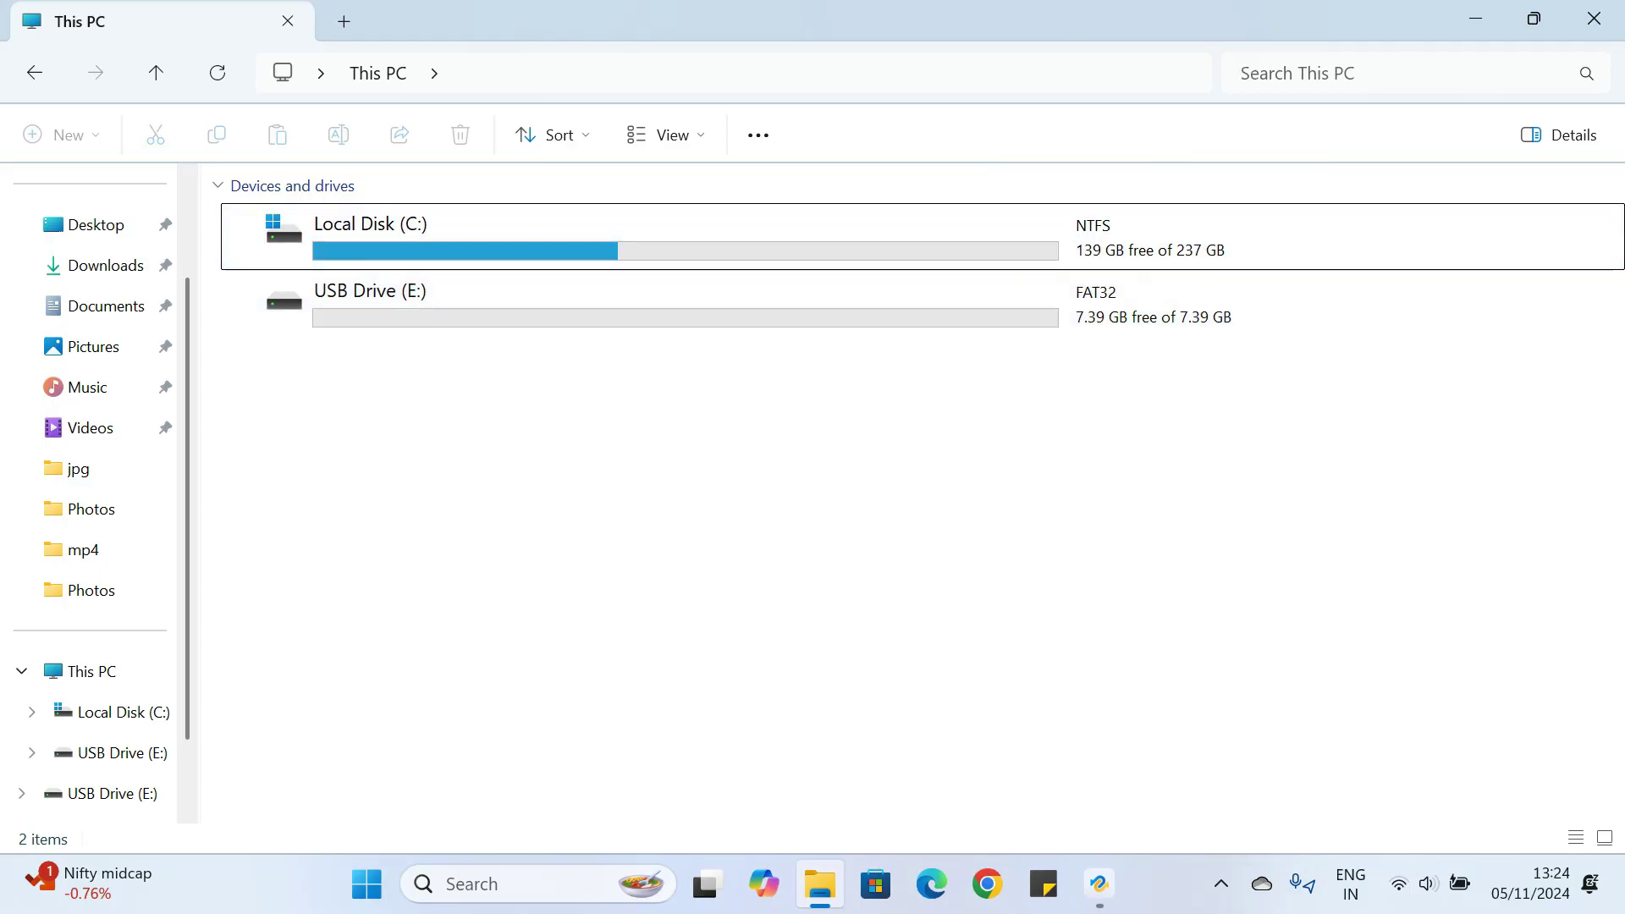
key(alt+Tab)
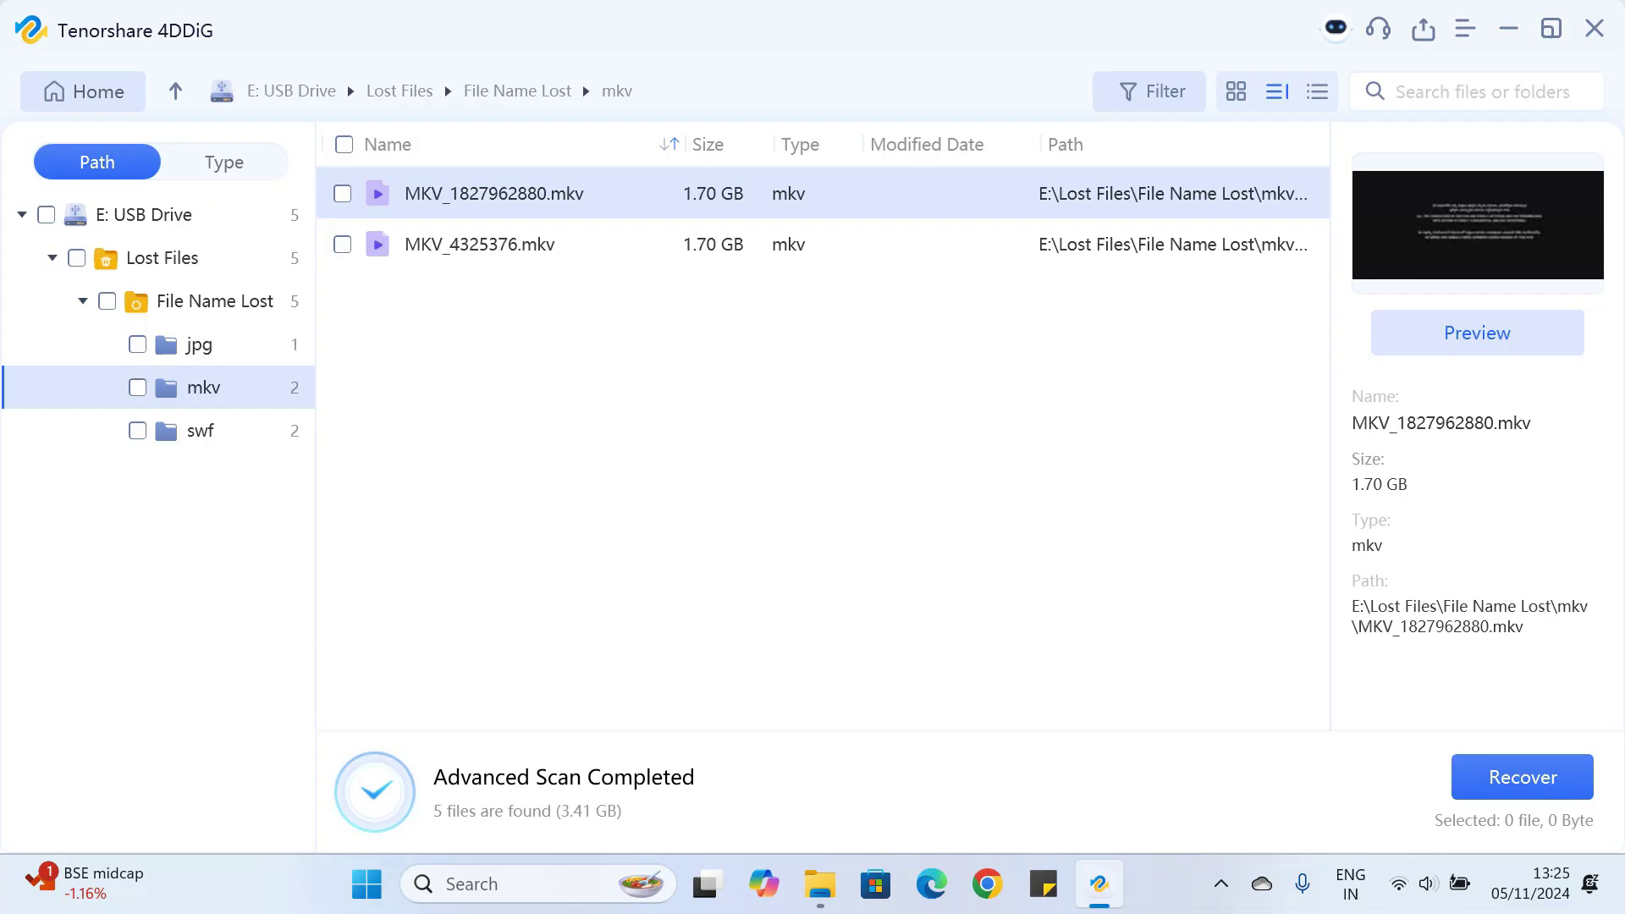
key(super+e)
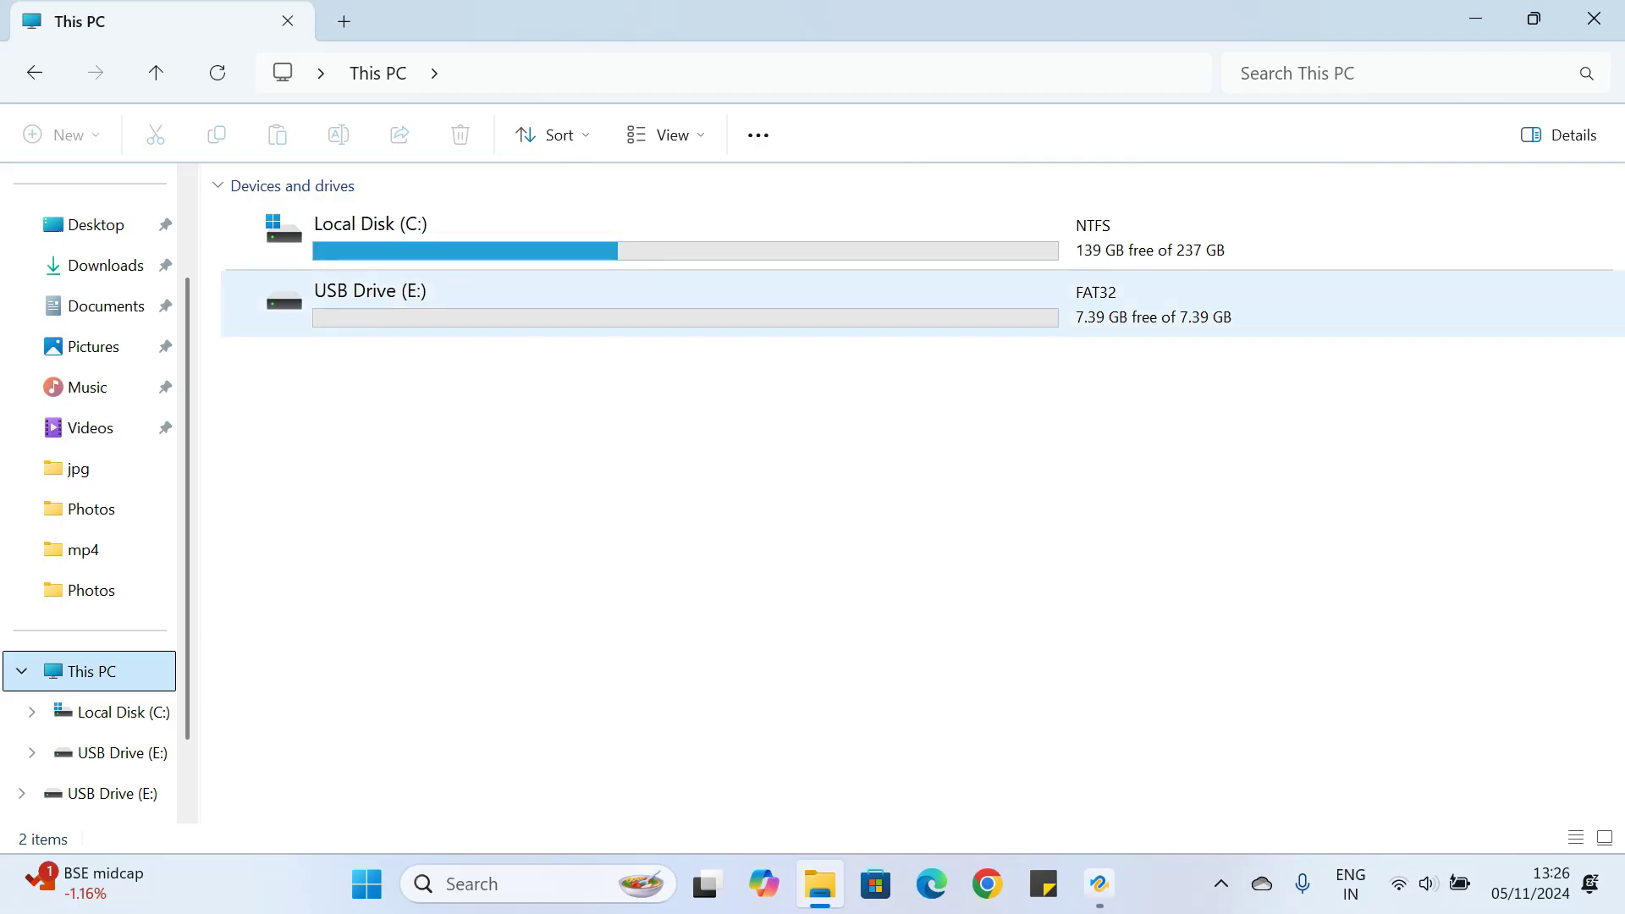
click(1099, 883)
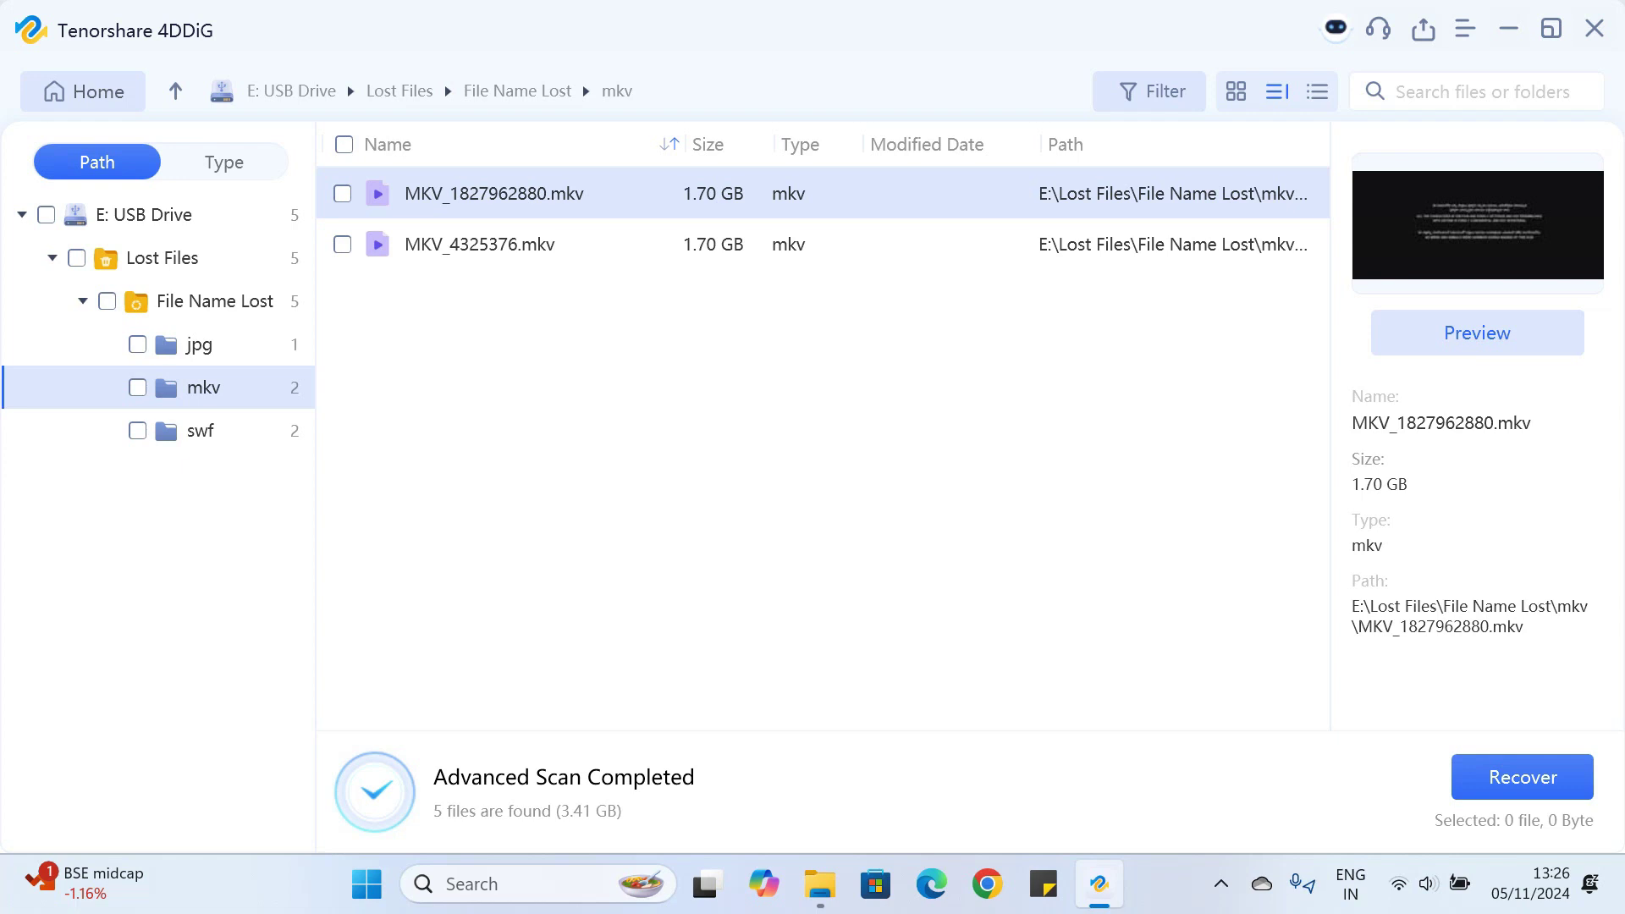
Step: Try to start the recovery from the mkv folder without selecting any files
click(1522, 777)
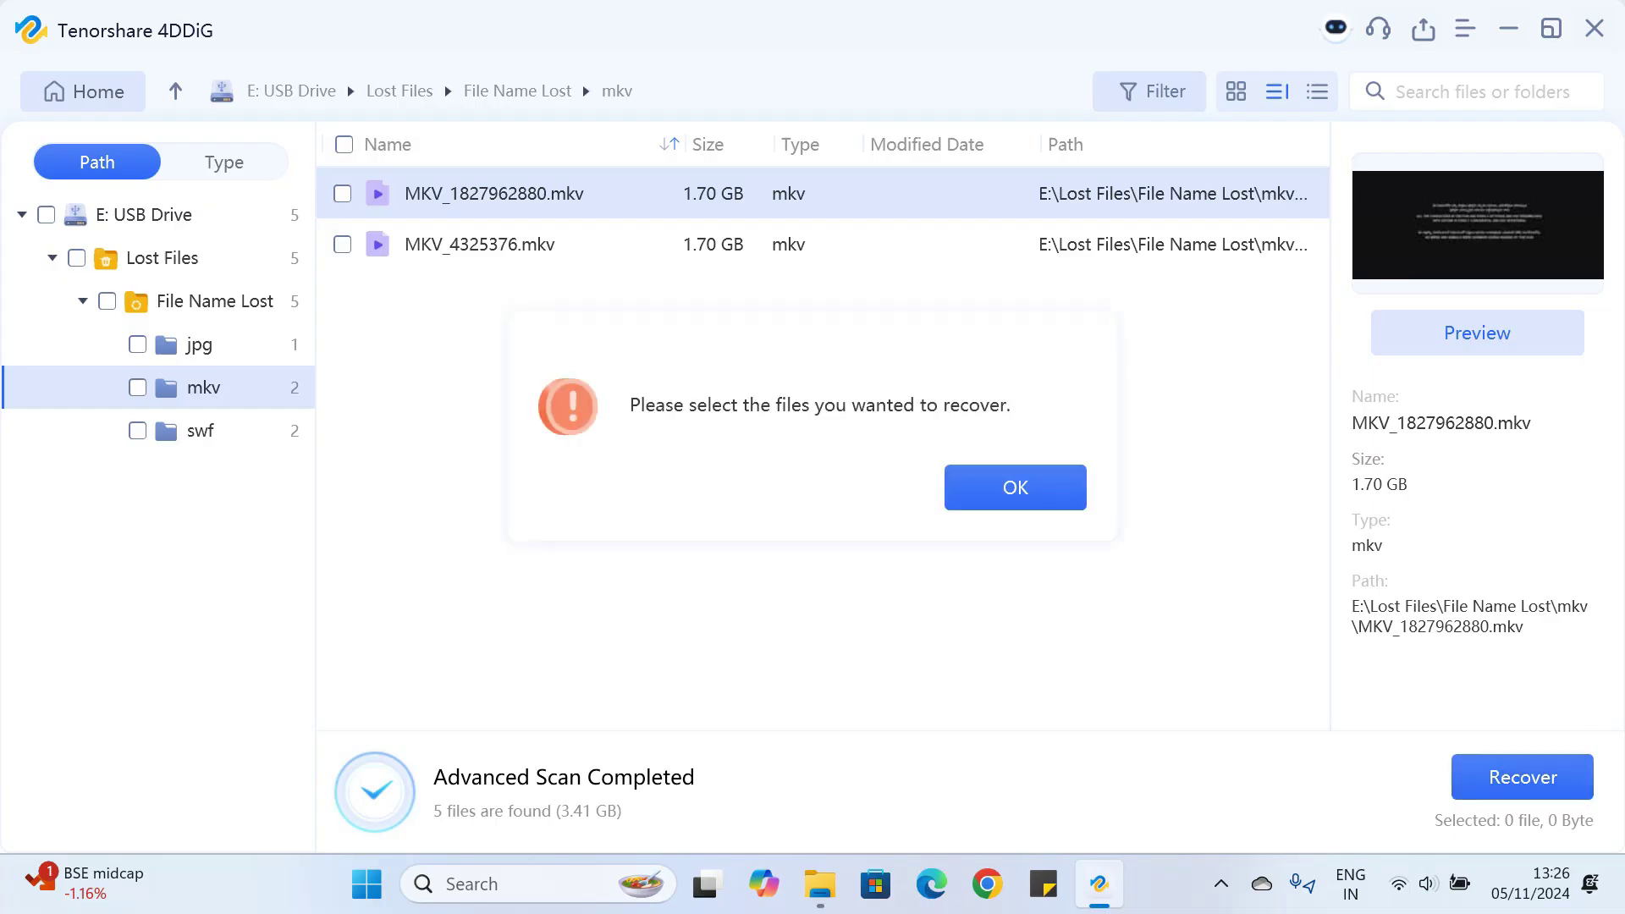
key(Return)
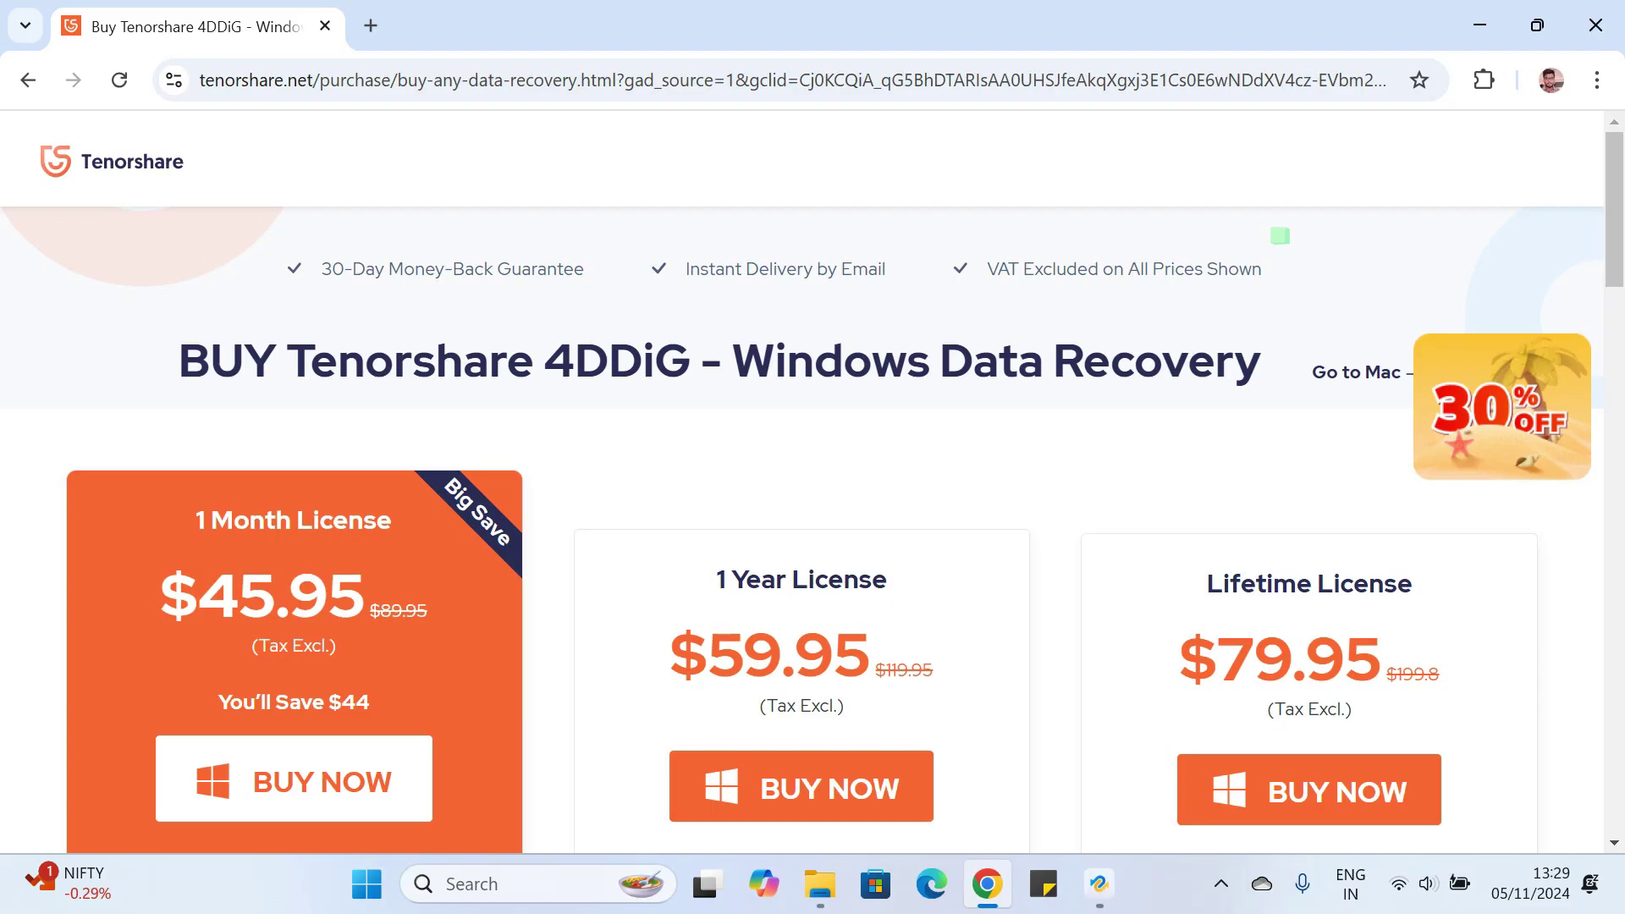
Step: Review the 4DDiG Windows license plans in Chrome and open the 1 Month License order to examine its summary
scroll(813, 508, down, 2)
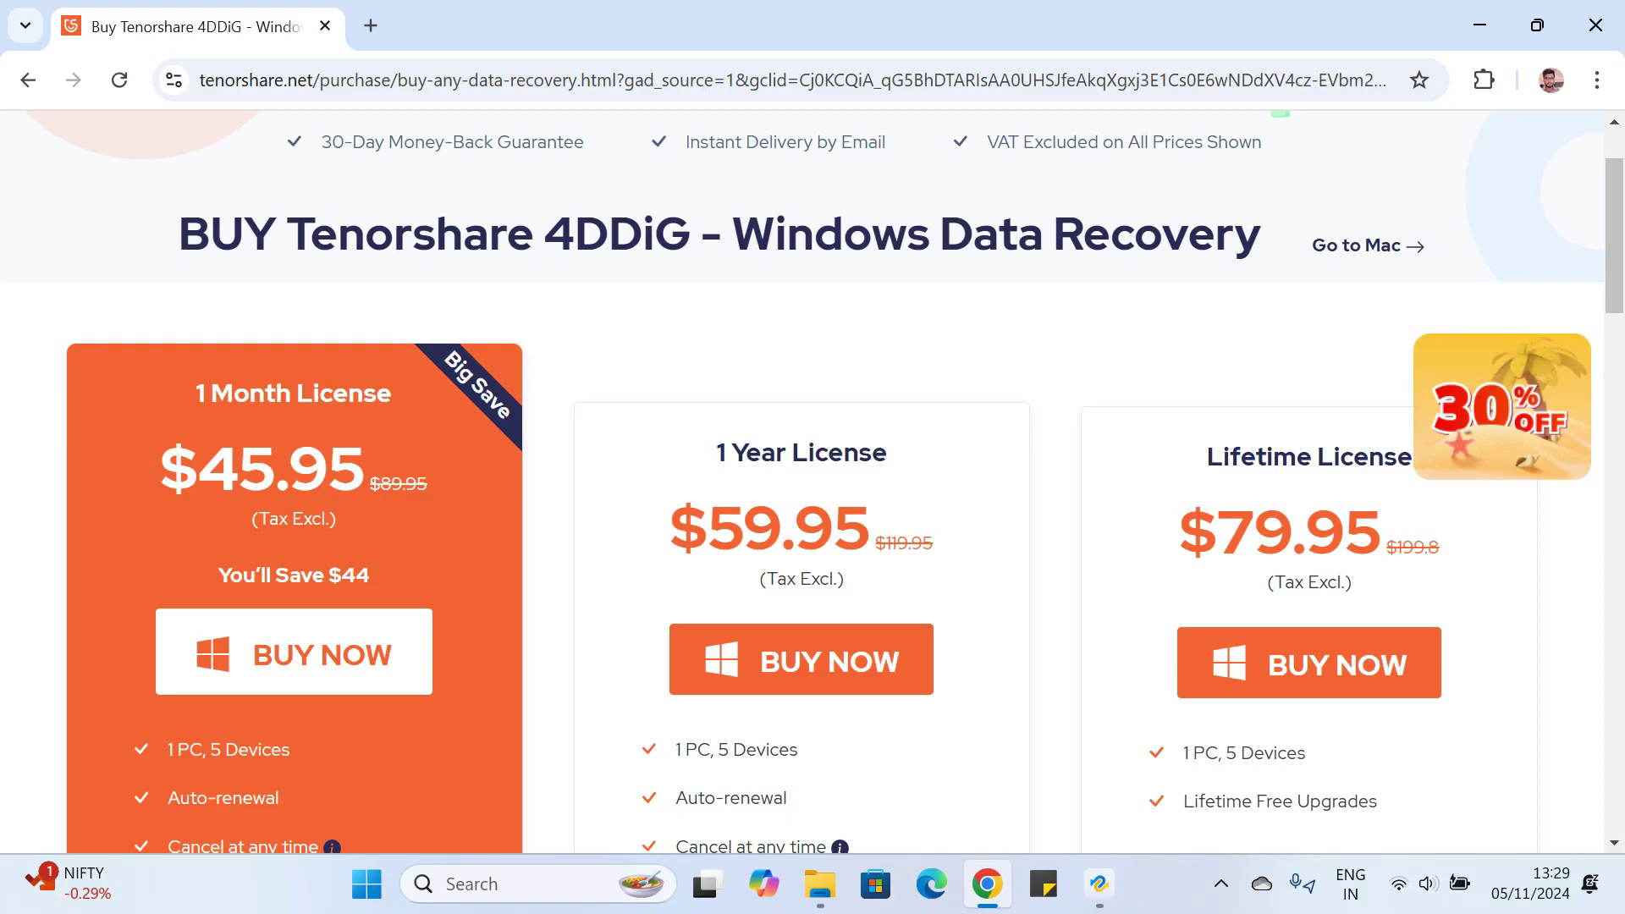
scroll(812, 481, down, 2)
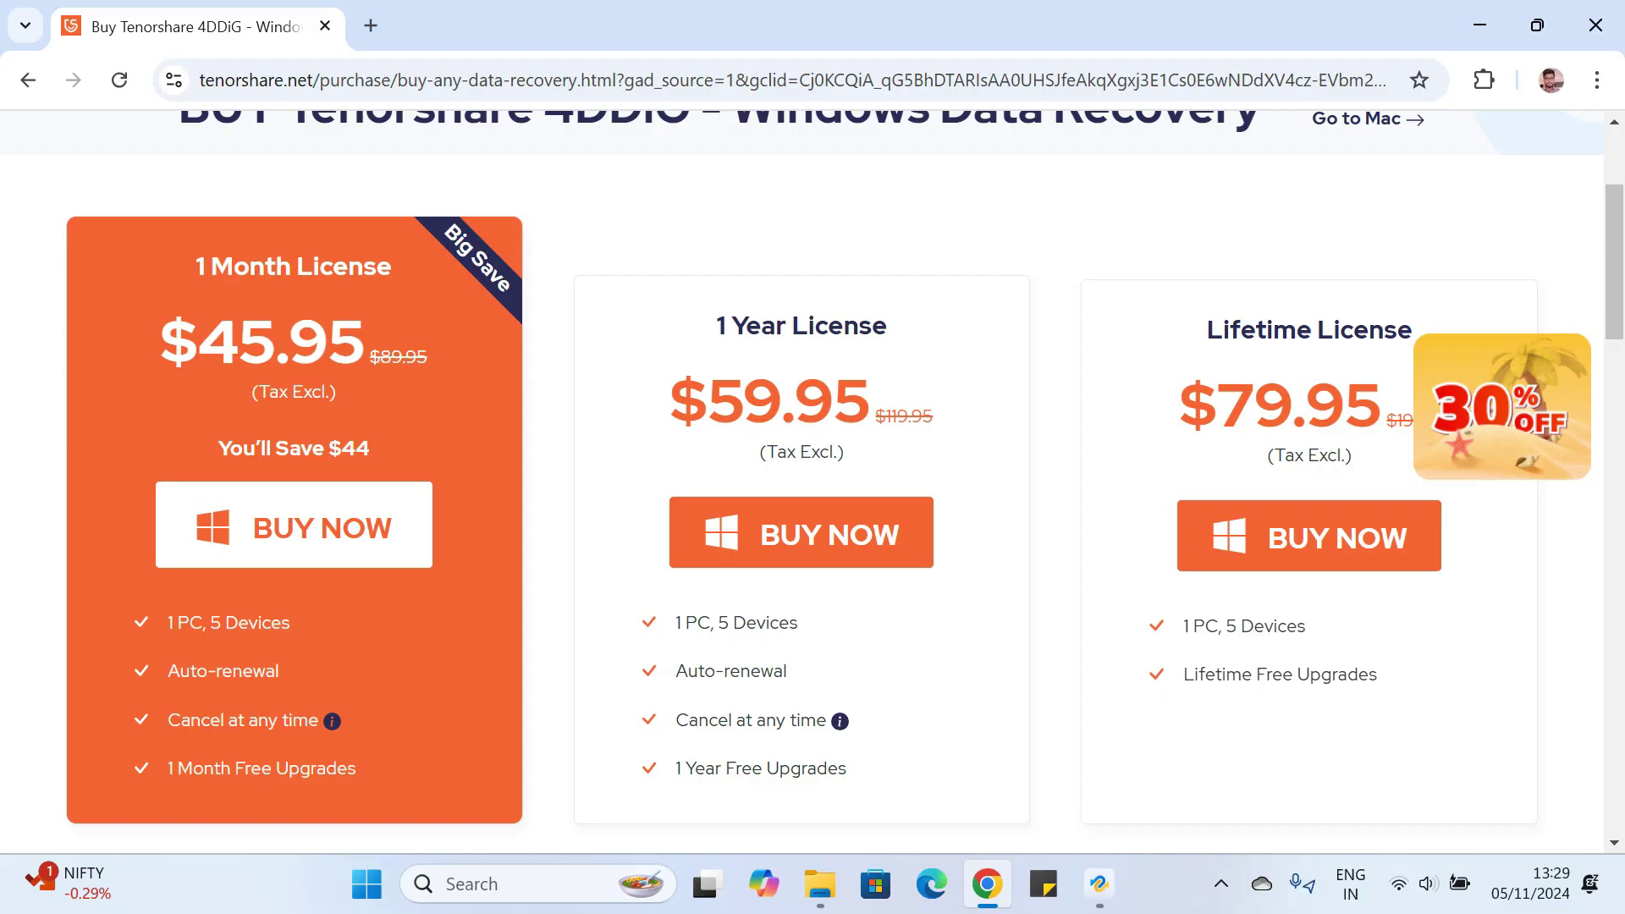
click(294, 525)
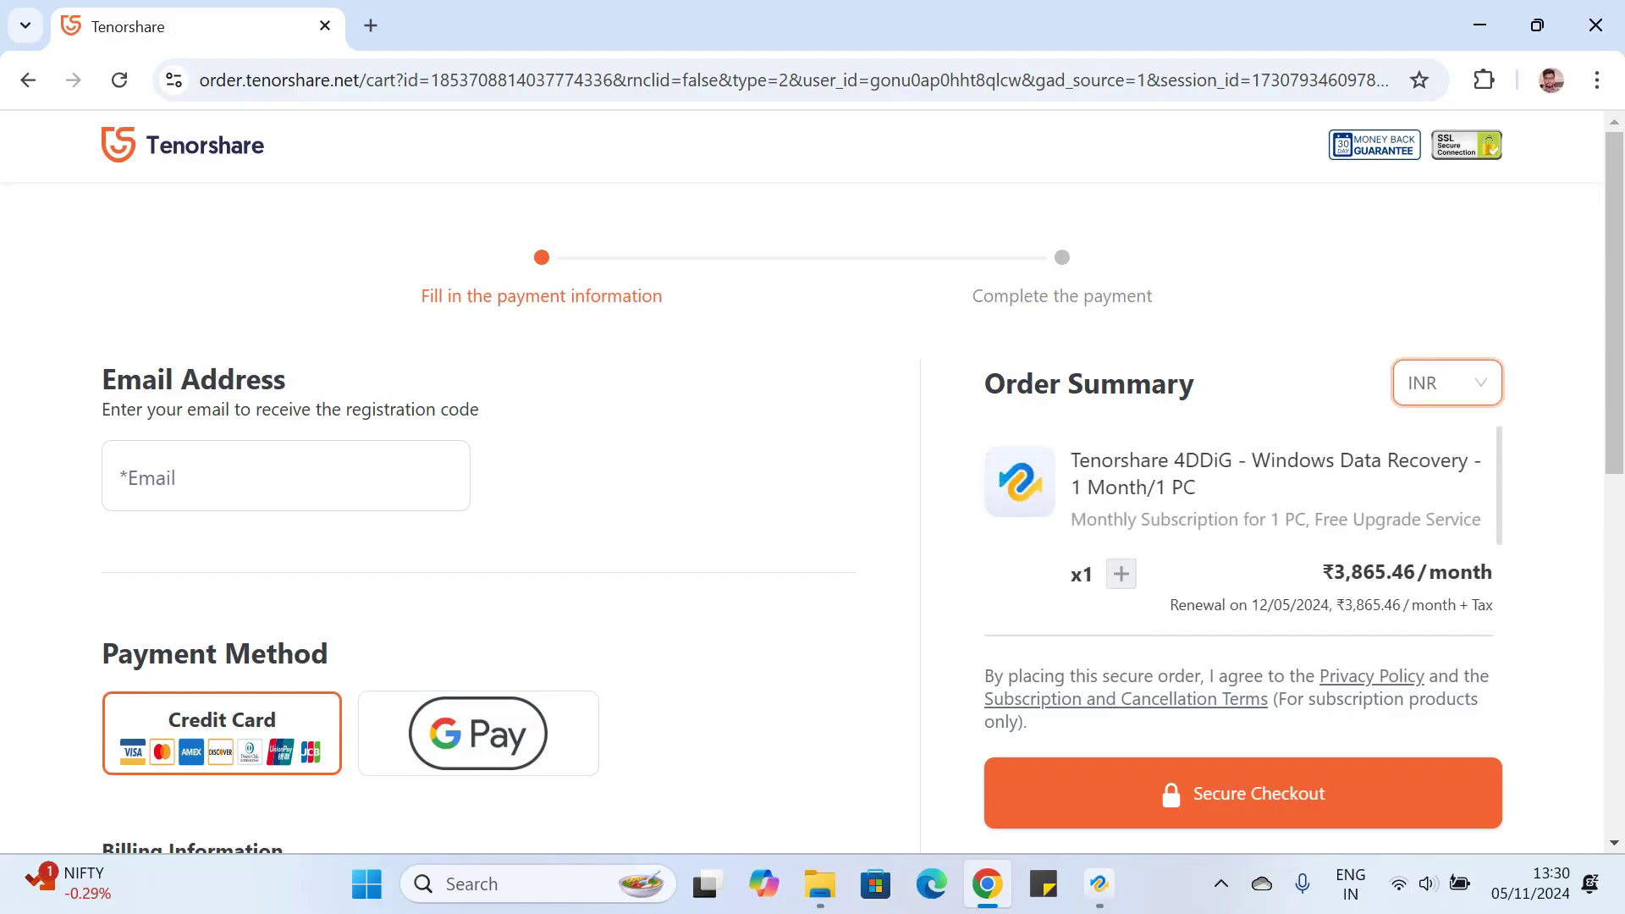
scroll(1239, 533, down, 2)
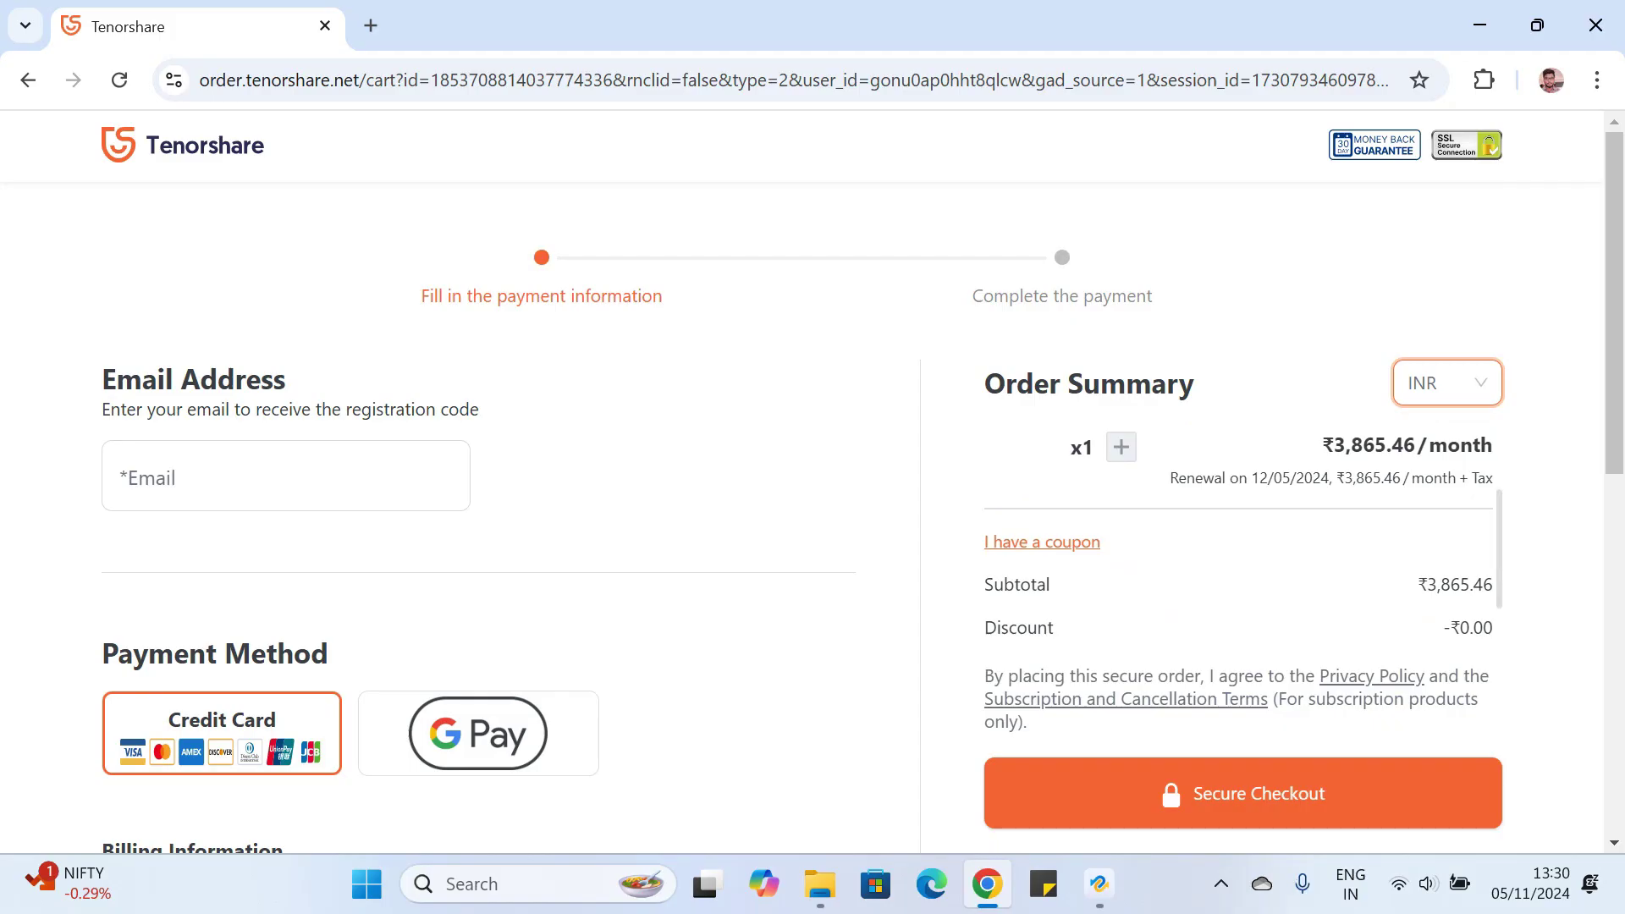
Step: Copy the 4DDIG30OFF coupon code from the sale offer on the plans page and reopen the 1 Month License order
key(alt+Left)
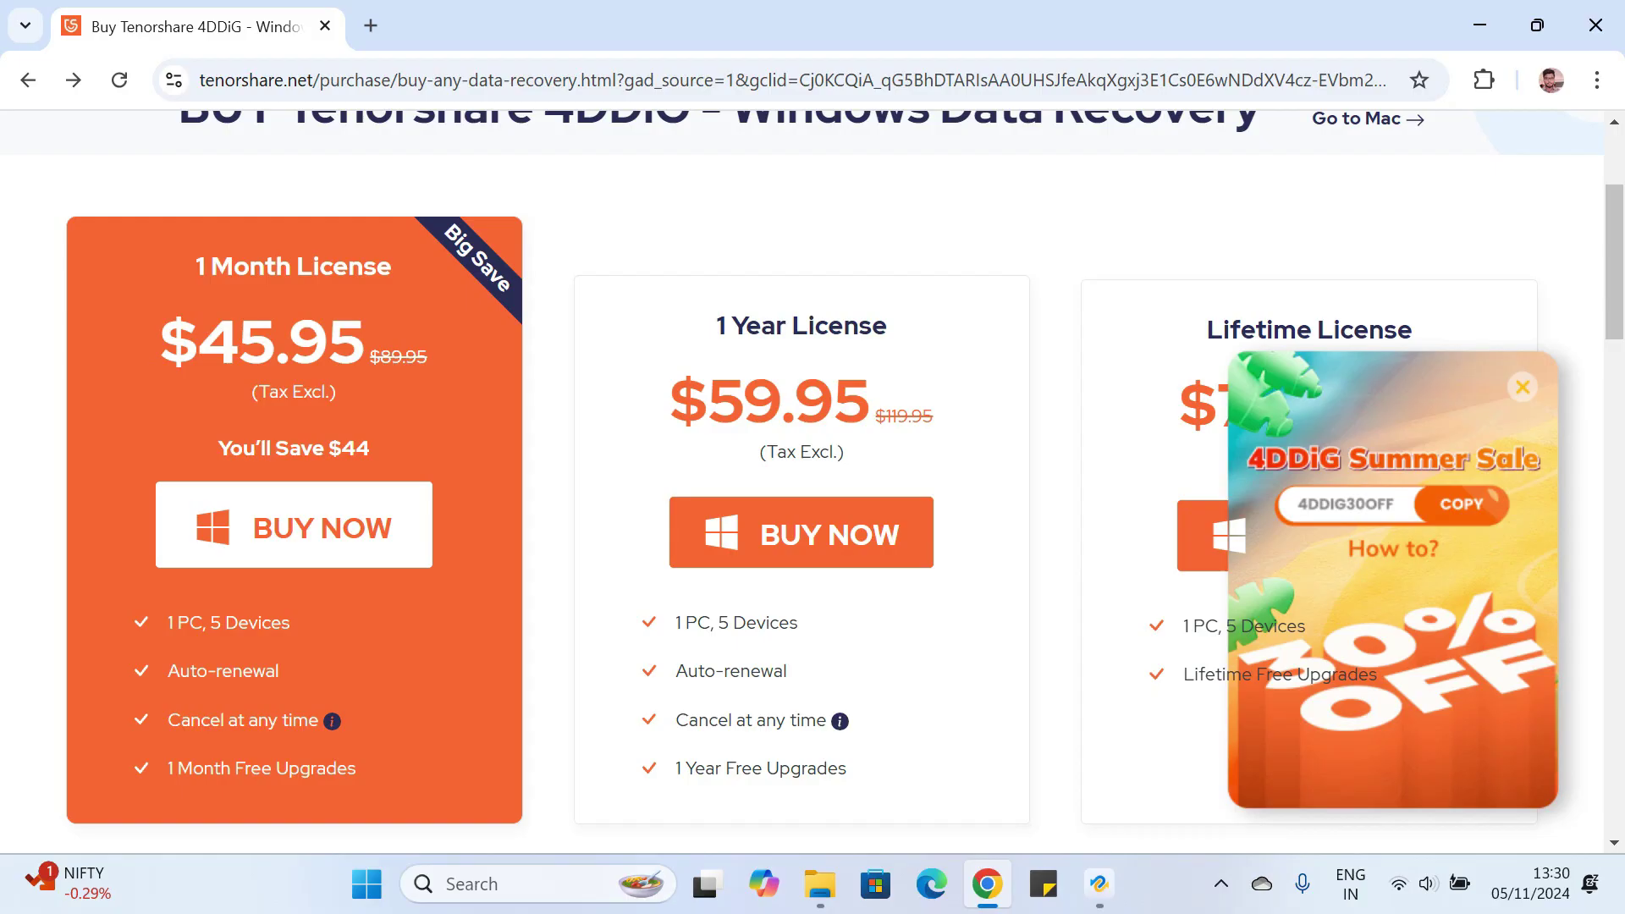
click(1461, 504)
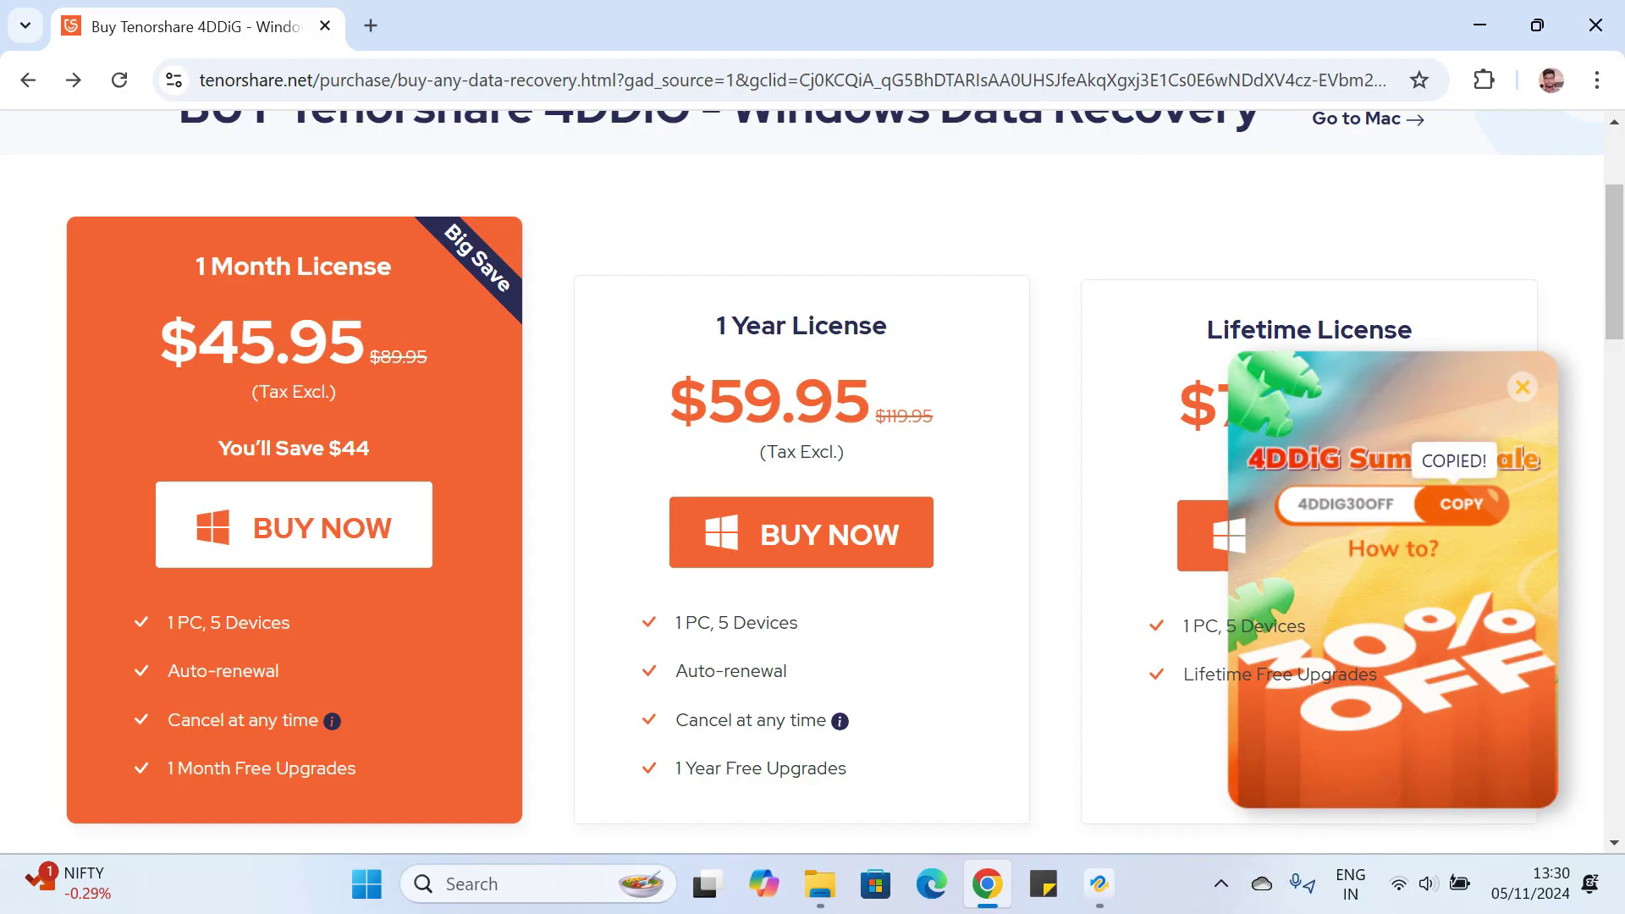
click(293, 525)
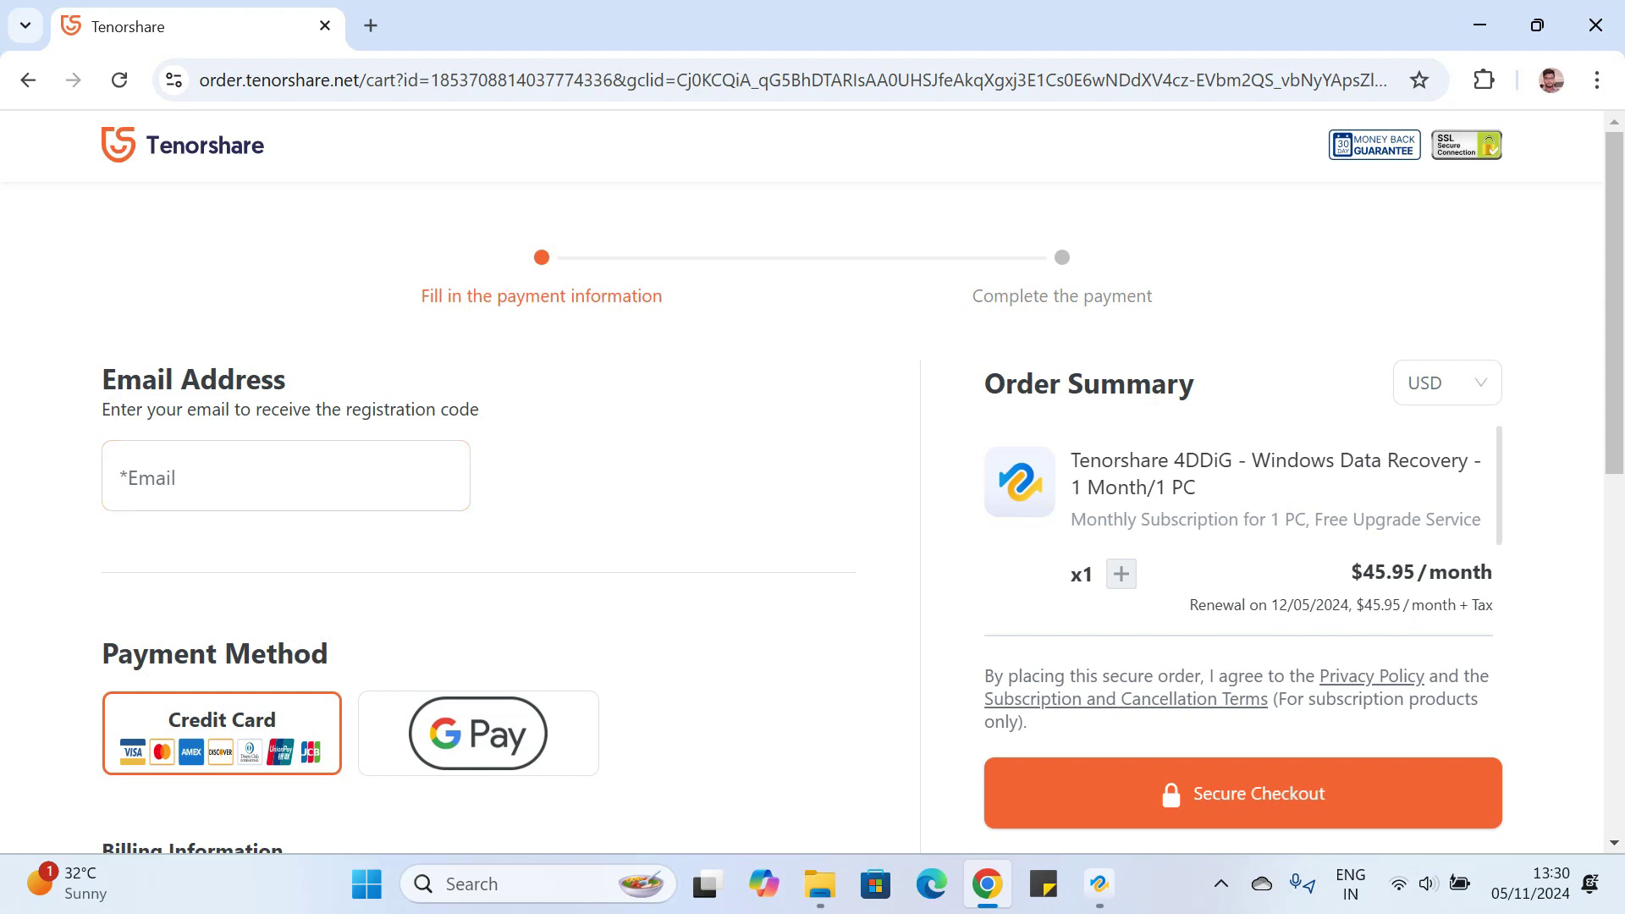
Step: Apply the coupon code 4DDIG30OFF to the 1 Month License order and check the order total
scroll(1243, 542, down, 2)
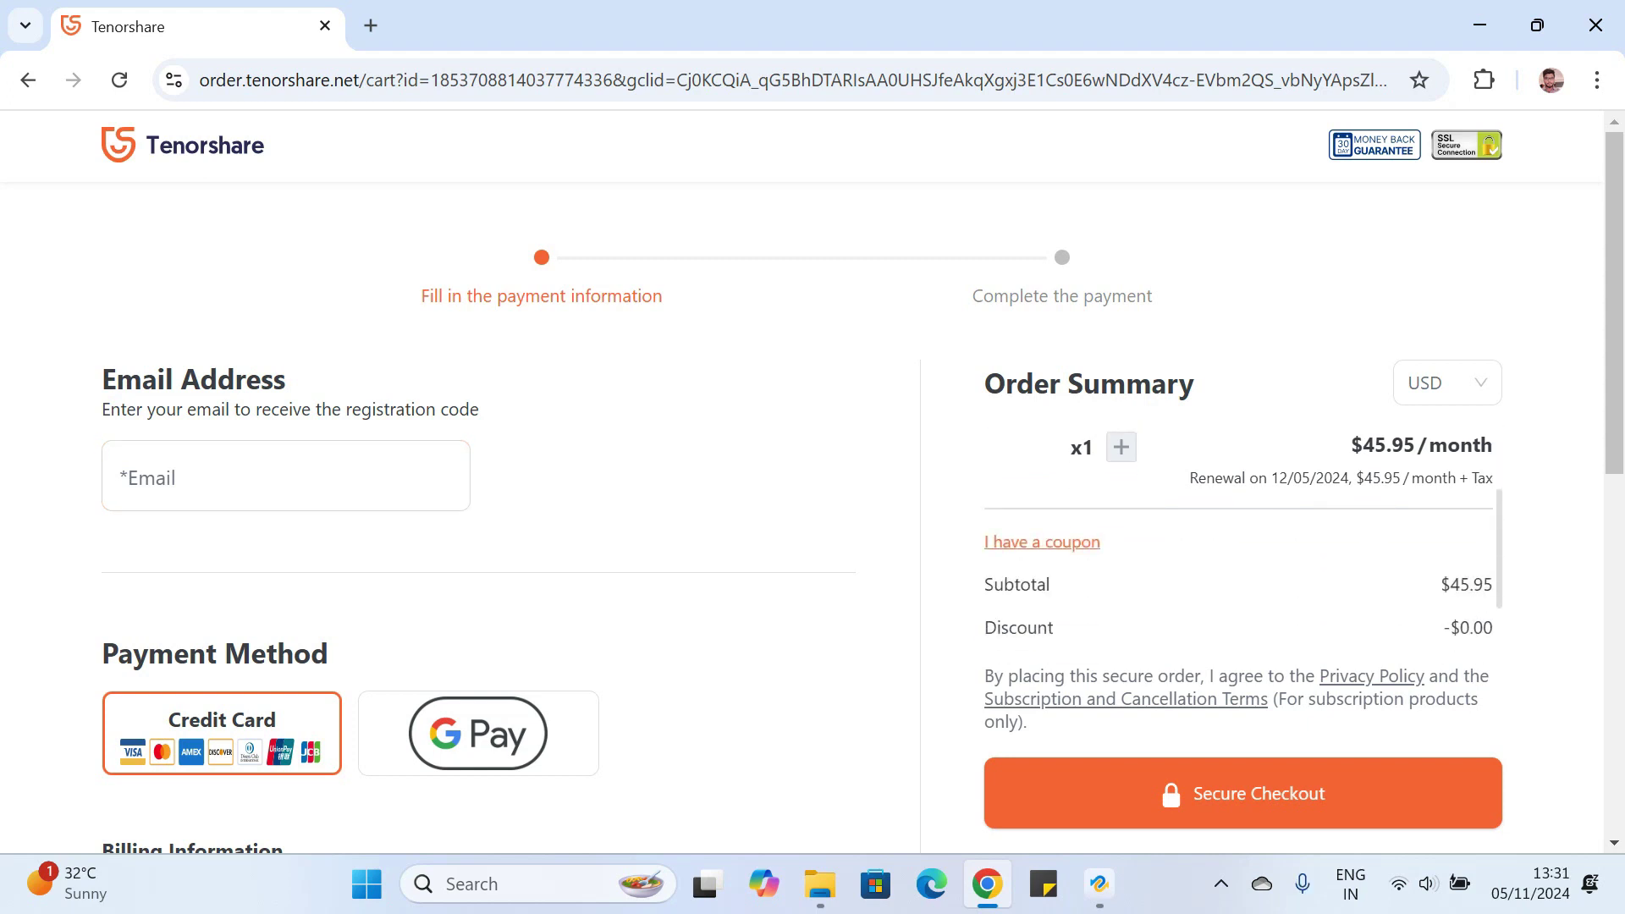
click(1041, 542)
right_click(1119, 560)
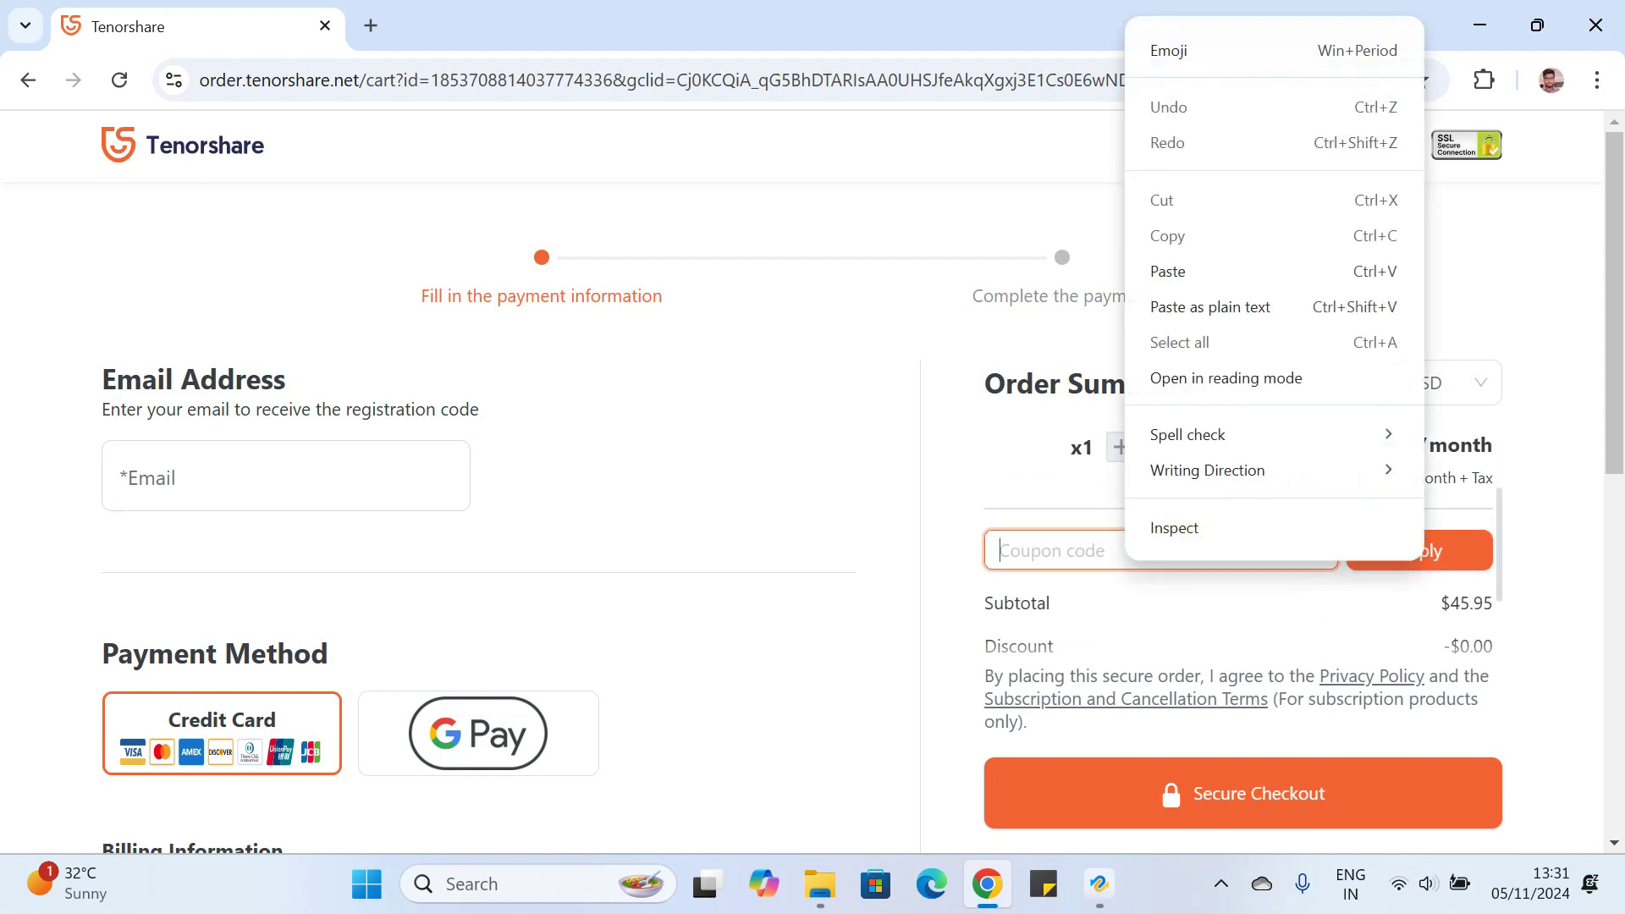
click(1168, 269)
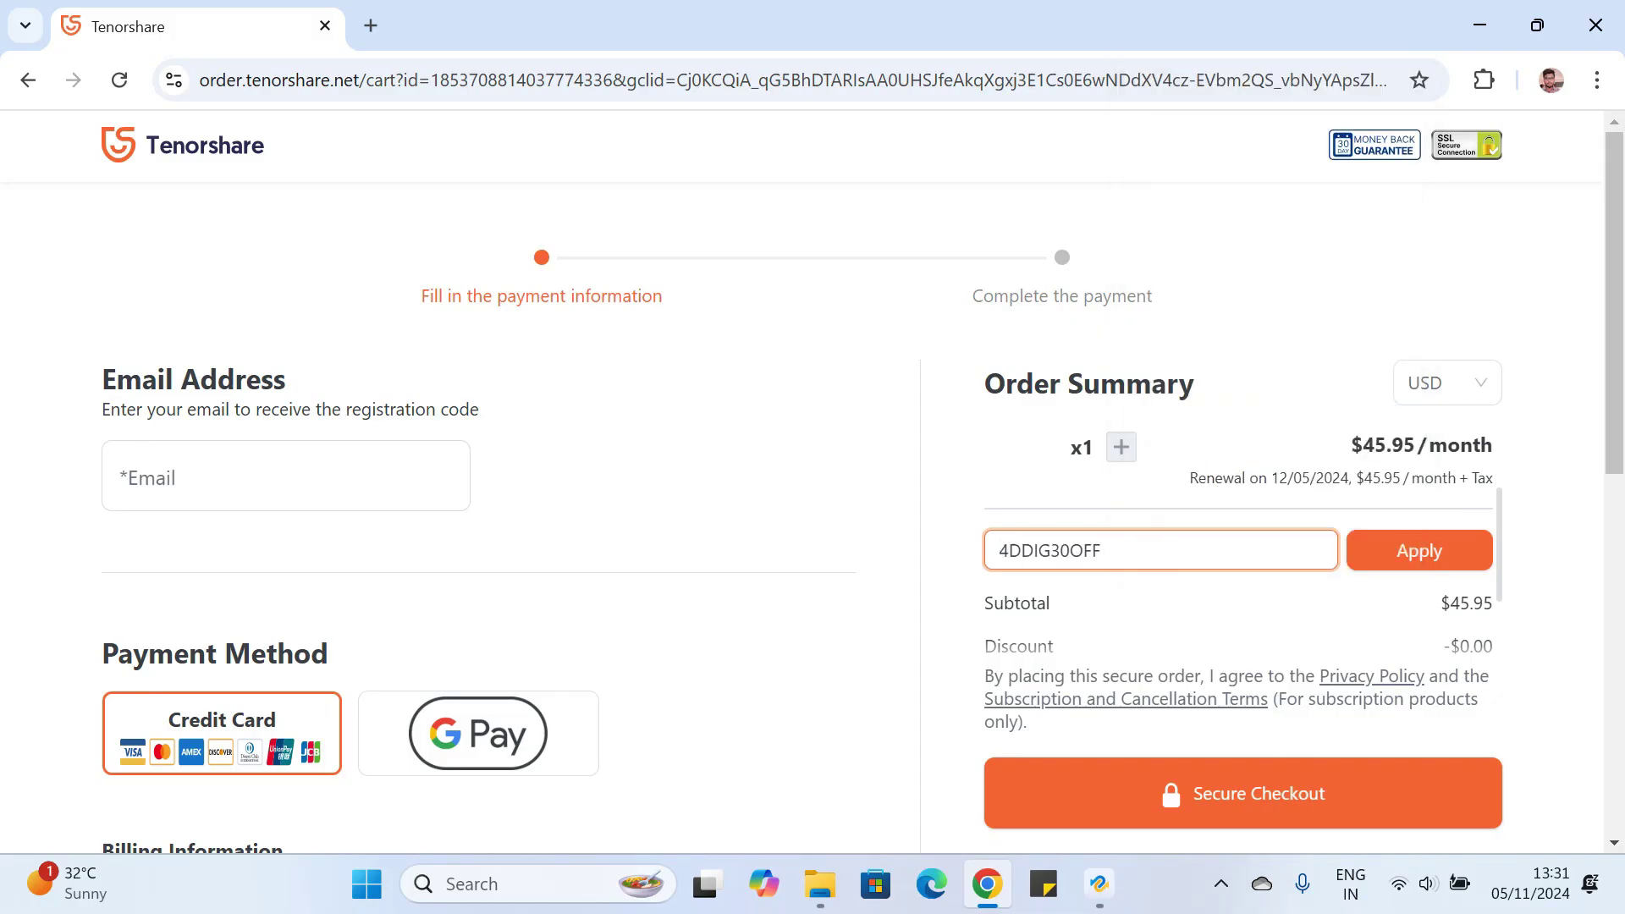
key(Return)
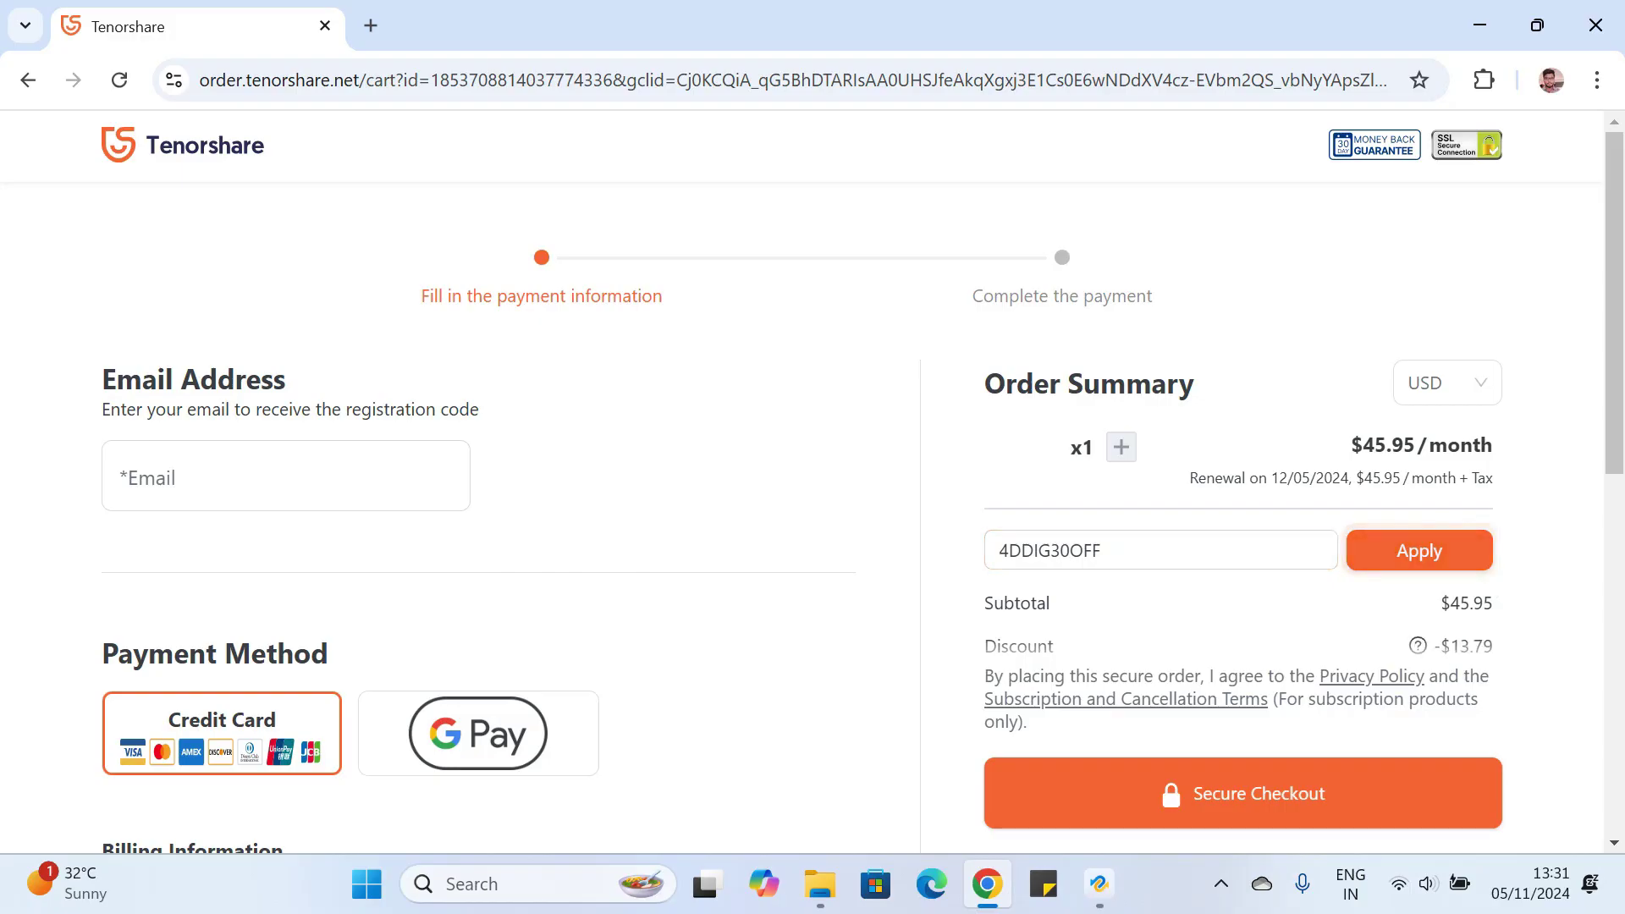
scroll(1238, 542, down, 2)
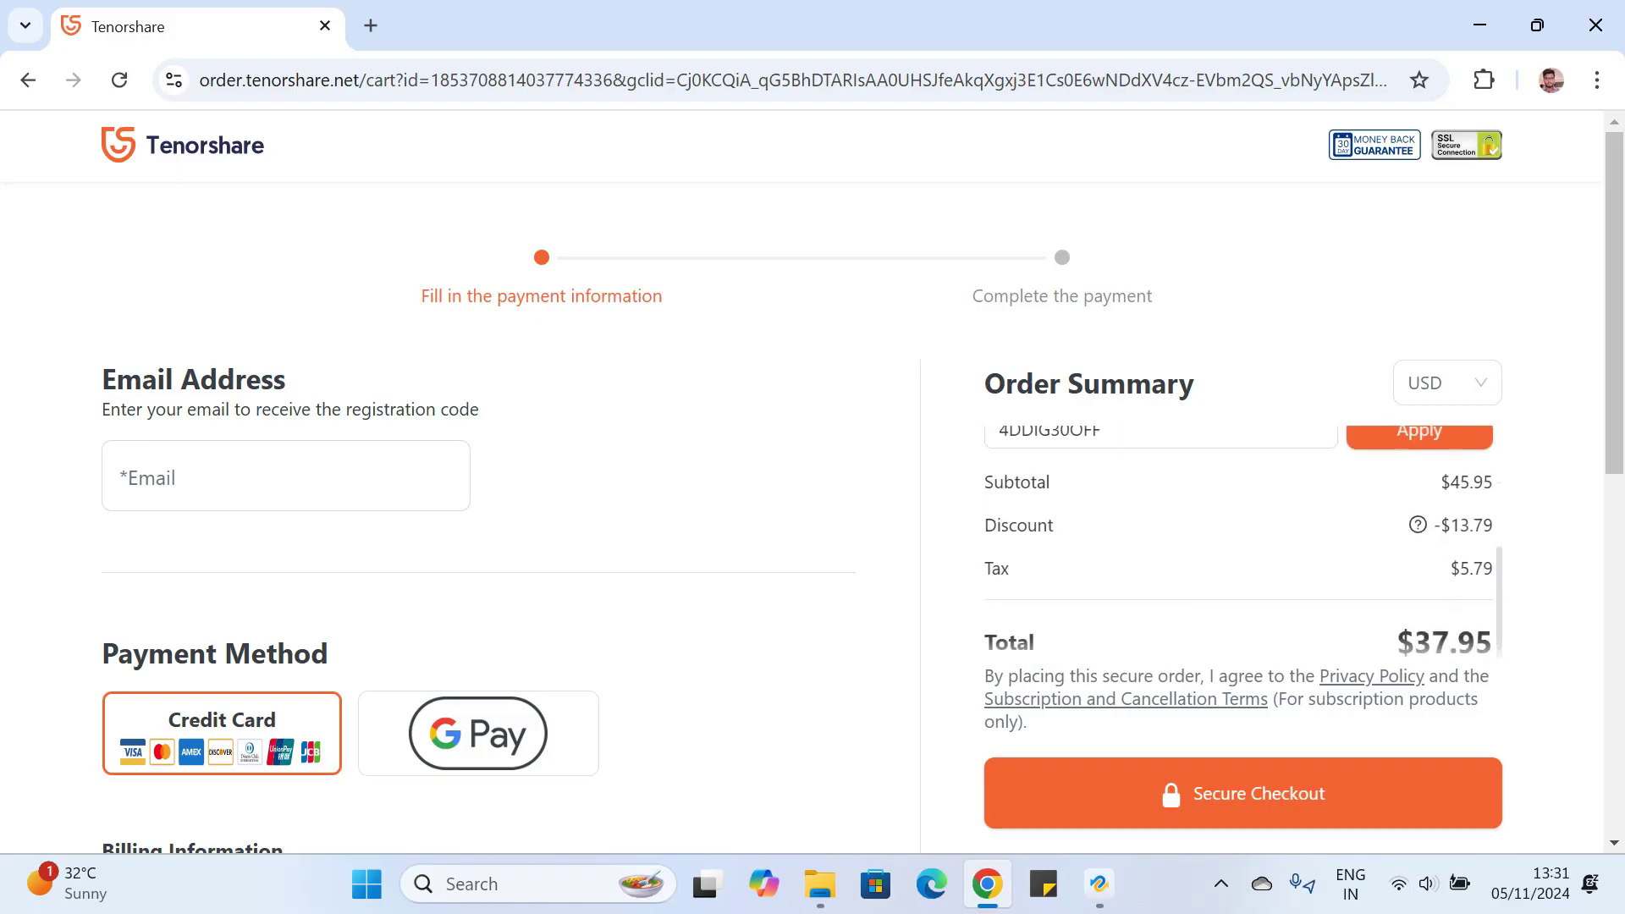